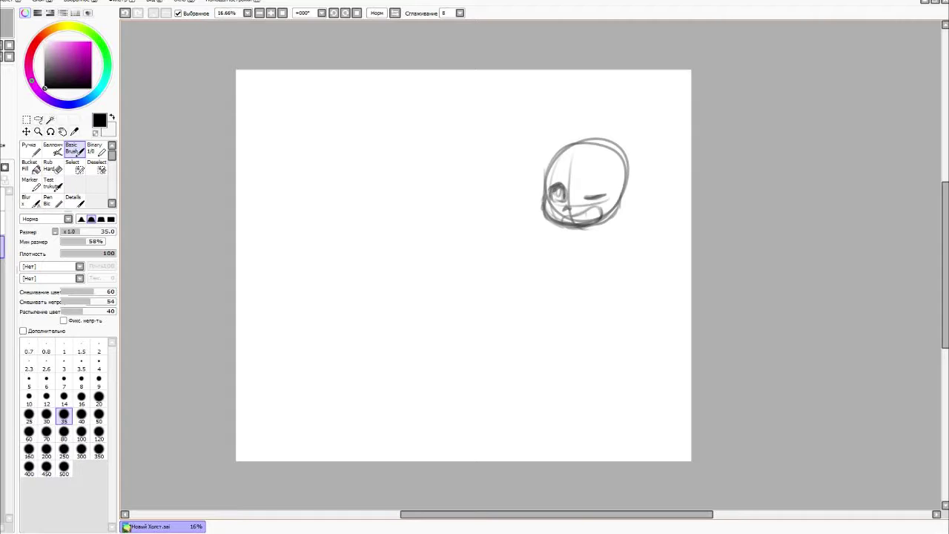
- Fill the skull's open eye socket with dark strokes and paint a small white oval pupil inside it
{"action": "left_click_drag", "start_coordinate": [555, 156], "coordinate": [548, 172]}
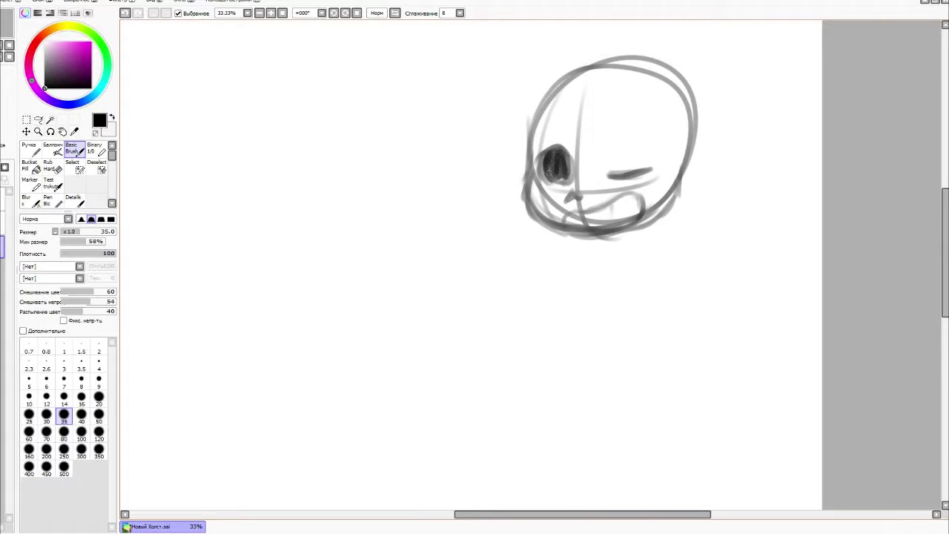
{"action": "key", "text": "x"}
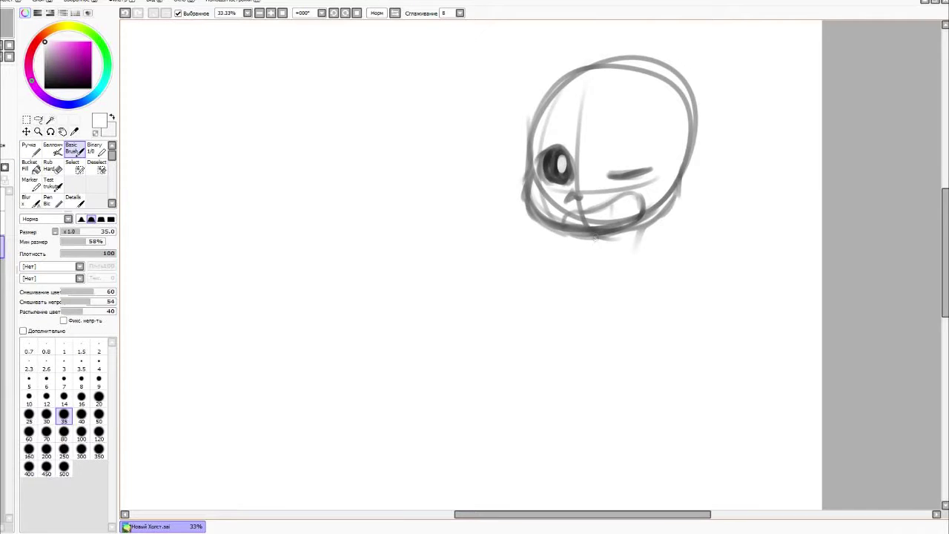
{"action": "key", "text": "x"}
- Sketch a short neck under the jaw with horizontal vertebra lines and a curved collar at its base
{"action": "mouse_move", "coordinate": [528, 205]}
{"action": "left_mouse_down"}
{"action": "mouse_move", "coordinate": [560, 230]}
{"action": "mouse_move", "coordinate": [660, 214]}
{"action": "mouse_move", "coordinate": [646, 257]}
{"action": "left_mouse_up"}
{"action": "left_click_drag", "start_coordinate": [596, 244], "coordinate": [640, 243]}
{"action": "left_click_drag", "start_coordinate": [593, 253], "coordinate": [640, 253]}
{"action": "left_click_drag", "start_coordinate": [583, 260], "coordinate": [651, 256]}
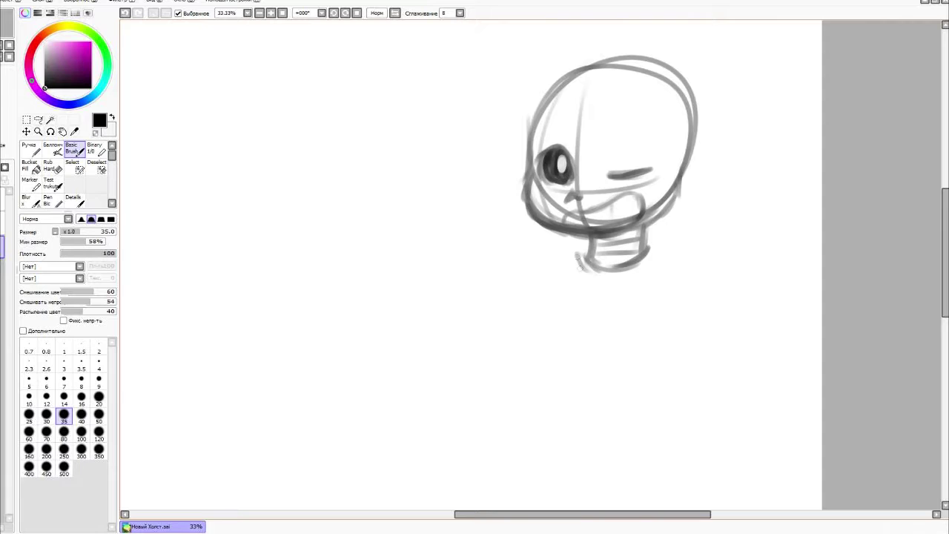
- Sketch three rounded guide shapes in a column below the neck to mark the torso
{"action": "scroll", "coordinate": [593, 265], "scroll_direction": "down", "scroll_amount": 1}
{"action": "left_click_drag", "start_coordinate": [572, 163], "coordinate": [571, 164]}
{"action": "left_click_drag", "start_coordinate": [570, 215], "coordinate": [555, 229]}
{"action": "left_click_drag", "start_coordinate": [570, 260], "coordinate": [557, 280]}
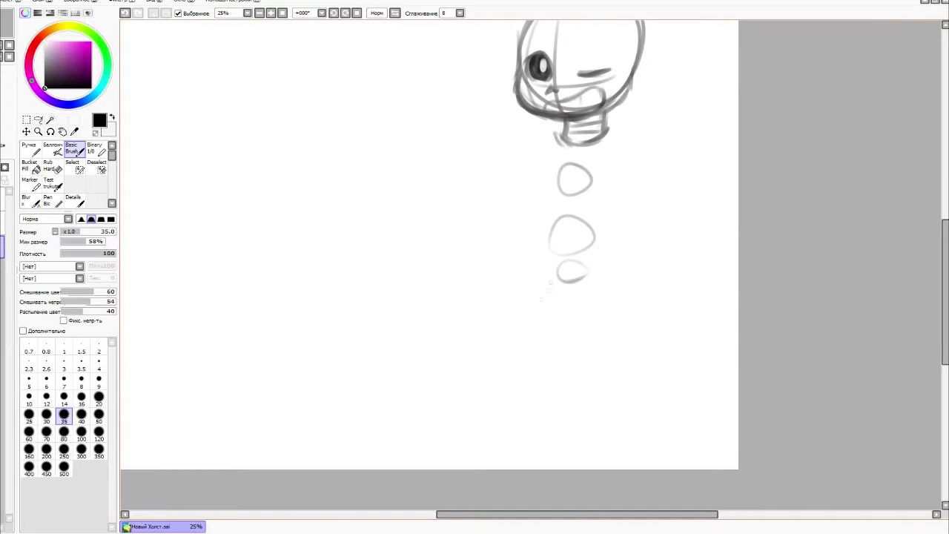
- Sketch the front leg line down to a large round-toed shoe seen from the side
{"action": "left_click_drag", "start_coordinate": [531, 317], "coordinate": [518, 411]}
{"action": "mouse_move", "coordinate": [493, 412]}
{"action": "left_mouse_down"}
{"action": "mouse_move", "coordinate": [452, 410]}
{"action": "mouse_move", "coordinate": [472, 435]}
{"action": "mouse_move", "coordinate": [526, 433]}
{"action": "left_mouse_up"}
{"action": "left_click_drag", "start_coordinate": [494, 409], "coordinate": [497, 426]}
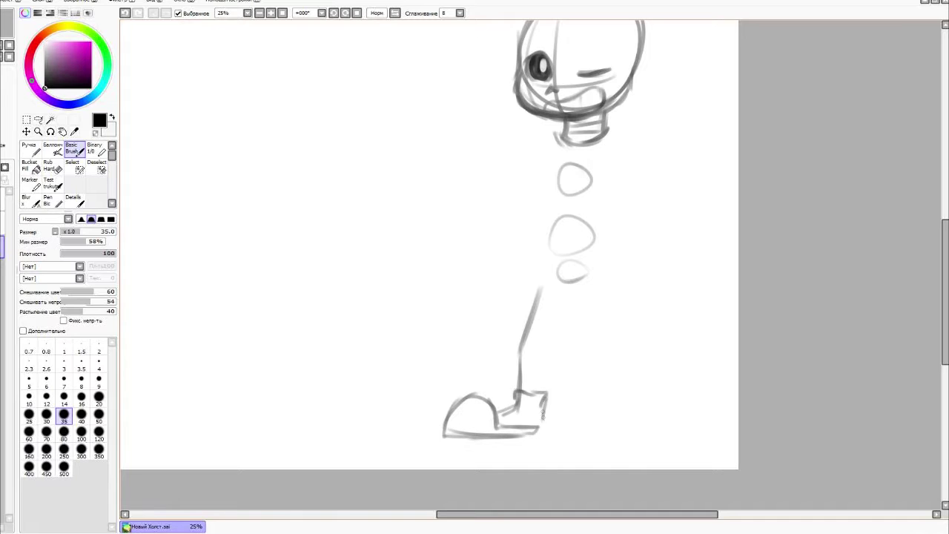
- Outline the wide shorts with both leg hems, the centre seam and the outer edge
{"action": "mouse_move", "coordinate": [537, 289]}
{"action": "left_mouse_down"}
{"action": "mouse_move", "coordinate": [519, 349]}
{"action": "mouse_move", "coordinate": [567, 363]}
{"action": "left_mouse_up"}
{"action": "mouse_move", "coordinate": [575, 304]}
{"action": "left_mouse_down"}
{"action": "mouse_move", "coordinate": [585, 358]}
{"action": "mouse_move", "coordinate": [641, 359]}
{"action": "left_mouse_up"}
{"action": "left_click_drag", "start_coordinate": [646, 282], "coordinate": [665, 345]}
- Sketch the second leg's bones beneath the shorts and a rounded shoe seen from the front
{"action": "left_click_drag", "start_coordinate": [602, 357], "coordinate": [619, 409]}
{"action": "left_click_drag", "start_coordinate": [654, 349], "coordinate": [645, 406]}
{"action": "left_click_drag", "start_coordinate": [634, 360], "coordinate": [626, 414]}
{"action": "left_click_drag", "start_coordinate": [636, 355], "coordinate": [632, 395]}
{"action": "mouse_move", "coordinate": [616, 436]}
{"action": "left_mouse_down"}
{"action": "mouse_move", "coordinate": [665, 419]}
{"action": "mouse_move", "coordinate": [673, 429]}
{"action": "left_mouse_up"}
{"action": "left_click_drag", "start_coordinate": [614, 441], "coordinate": [665, 440]}
- Lasso the side-view shoe, move it slightly right and down, and clear the selection
{"action": "key", "text": "l"}
{"action": "left_click_drag", "start_coordinate": [445, 386], "coordinate": [449, 382]}
{"action": "left_click_drag", "start_coordinate": [497, 415], "coordinate": [506, 421], "text": "ctrl"}
{"action": "key", "text": "ctrl+d"}
- Add the remaining bone line of the front leg and the back edge of its ankle cuff
{"action": "key", "text": "b"}
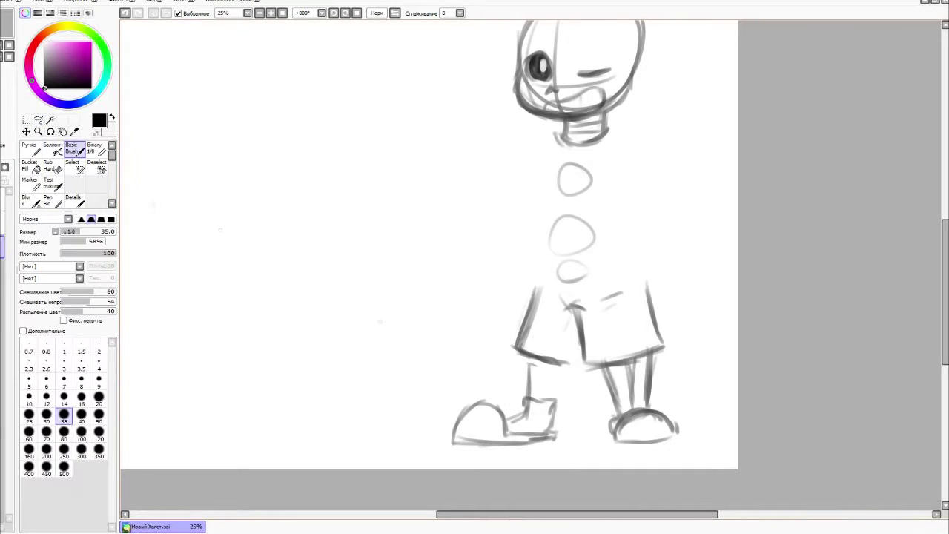
{"action": "left_click_drag", "start_coordinate": [566, 365], "coordinate": [556, 402]}
{"action": "left_click_drag", "start_coordinate": [561, 396], "coordinate": [557, 435]}
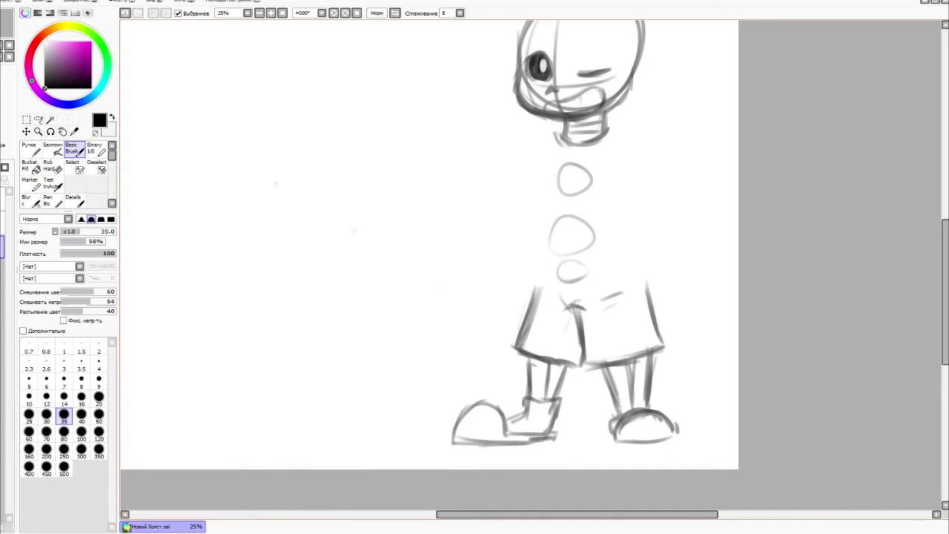
- Outline the loose T-shirt around the guide shapes with both sides and a straight hem above the shorts
{"action": "scroll", "coordinate": [430, 267], "scroll_direction": "up", "scroll_amount": 2}
{"action": "left_click_drag", "start_coordinate": [549, 222], "coordinate": [539, 341]}
{"action": "left_click_drag", "start_coordinate": [648, 221], "coordinate": [667, 338]}
{"action": "mouse_move", "coordinate": [543, 308]}
{"action": "left_mouse_down"}
{"action": "mouse_move", "coordinate": [540, 352]}
{"action": "mouse_move", "coordinate": [586, 342]}
{"action": "left_mouse_up"}
{"action": "left_click_drag", "start_coordinate": [611, 262], "coordinate": [573, 322]}
{"action": "left_click_drag", "start_coordinate": [541, 351], "coordinate": [670, 347]}
{"action": "left_click_drag", "start_coordinate": [660, 314], "coordinate": [674, 350]}
- Select the head and neck and move them slightly right over the shirt
{"action": "key", "text": "a"}
{"action": "mouse_move", "coordinate": [687, 104]}
{"action": "left_mouse_down"}
{"action": "mouse_move", "coordinate": [667, 67]}
{"action": "mouse_move", "coordinate": [704, 111]}
{"action": "left_mouse_up"}
{"action": "key", "text": "ctrl+d"}
{"action": "mouse_move", "coordinate": [593, 34]}
{"action": "left_mouse_down"}
{"action": "mouse_move", "coordinate": [686, 193]}
{"action": "mouse_move", "coordinate": [460, 148]}
{"action": "left_mouse_up"}
{"action": "left_click_drag", "start_coordinate": [593, 126], "coordinate": [607, 125]}
{"action": "key", "text": "b"}
- Sketch the shoulder, short sleeve and bent arm with the hand tucked behind the hip
{"action": "scroll", "coordinate": [435, 269], "scroll_direction": "down", "scroll_amount": 1}
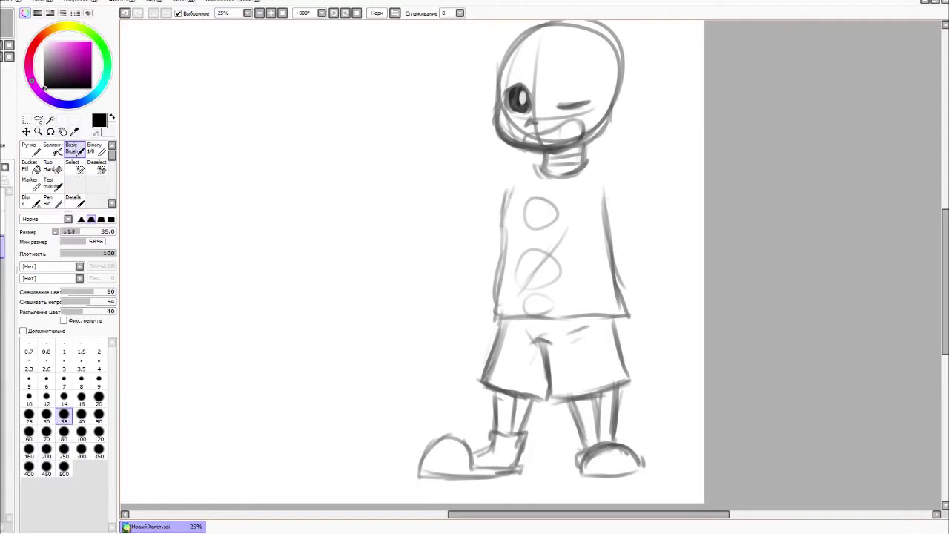
{"action": "mouse_move", "coordinate": [634, 170]}
{"action": "left_mouse_down"}
{"action": "mouse_move", "coordinate": [667, 228]}
{"action": "mouse_move", "coordinate": [647, 203]}
{"action": "mouse_move", "coordinate": [657, 180]}
{"action": "left_mouse_up"}
{"action": "mouse_move", "coordinate": [670, 223]}
{"action": "left_mouse_down"}
{"action": "mouse_move", "coordinate": [678, 248]}
{"action": "mouse_move", "coordinate": [656, 258]}
{"action": "mouse_move", "coordinate": [630, 299]}
{"action": "left_mouse_up"}
{"action": "mouse_move", "coordinate": [667, 247]}
{"action": "left_mouse_down"}
{"action": "mouse_move", "coordinate": [622, 285]}
{"action": "mouse_move", "coordinate": [624, 301]}
{"action": "left_mouse_up"}
{"action": "left_click_drag", "start_coordinate": [609, 215], "coordinate": [636, 246]}
- Sketch the other shoulder, sleeve and hanging arm, and reinforce the outer edge of the shorts
{"action": "left_click_drag", "start_coordinate": [538, 160], "coordinate": [499, 185]}
{"action": "mouse_move", "coordinate": [499, 185]}
{"action": "left_mouse_down"}
{"action": "mouse_move", "coordinate": [480, 245]}
{"action": "mouse_move", "coordinate": [506, 249]}
{"action": "mouse_move", "coordinate": [484, 274]}
{"action": "mouse_move", "coordinate": [482, 357]}
{"action": "left_mouse_up"}
{"action": "left_click_drag", "start_coordinate": [523, 166], "coordinate": [494, 185]}
{"action": "left_click_drag", "start_coordinate": [489, 188], "coordinate": [483, 230]}
{"action": "left_click_drag", "start_coordinate": [612, 310], "coordinate": [631, 384]}
- Select the figure's upper body and scale it down slightly relative to the legs
{"action": "scroll", "coordinate": [329, 289], "scroll_direction": "down", "scroll_amount": 2}
{"action": "key", "text": "a"}
{"action": "mouse_move", "coordinate": [432, 348]}
{"action": "left_mouse_down"}
{"action": "mouse_move", "coordinate": [573, 104]}
{"action": "mouse_move", "coordinate": [528, 310]}
{"action": "mouse_move", "coordinate": [431, 349]}
{"action": "left_mouse_up"}
{"action": "key", "text": "ctrl+t"}
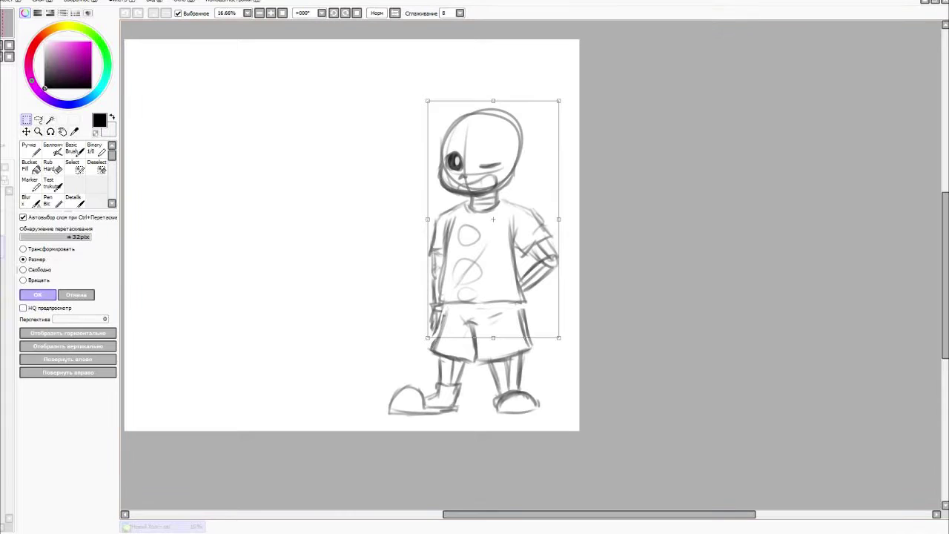
{"action": "left_click", "coordinate": [37, 294]}
- Erase the stray lines at the shorts' waist and redraw the centre seam and fabric folds
{"action": "left_click", "coordinate": [72, 149]}
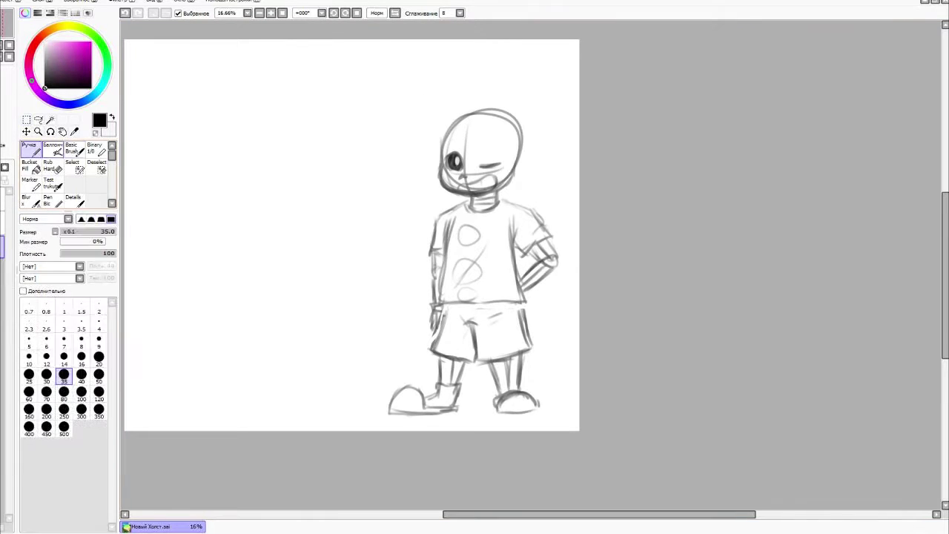
{"action": "key", "text": "ctrl+z"}
{"action": "key", "text": "e"}
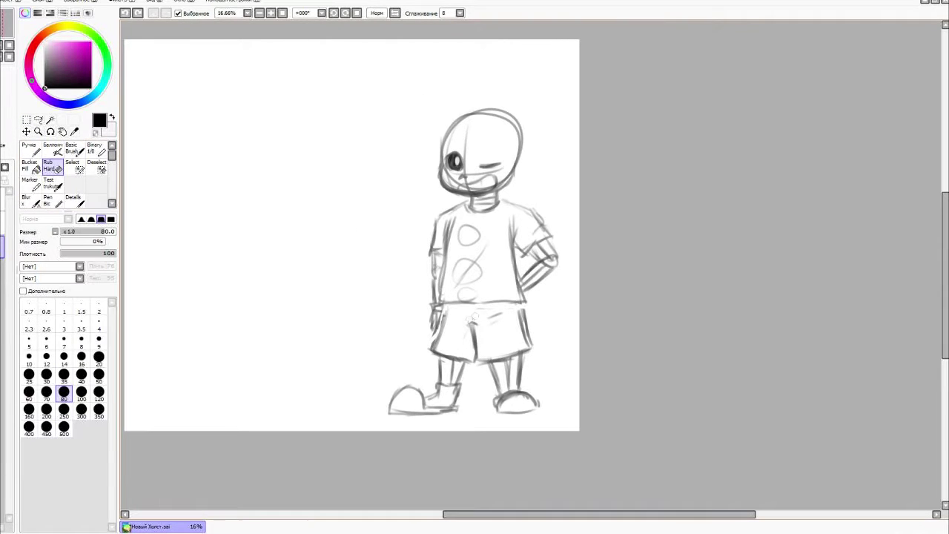
{"action": "key", "text": "b"}
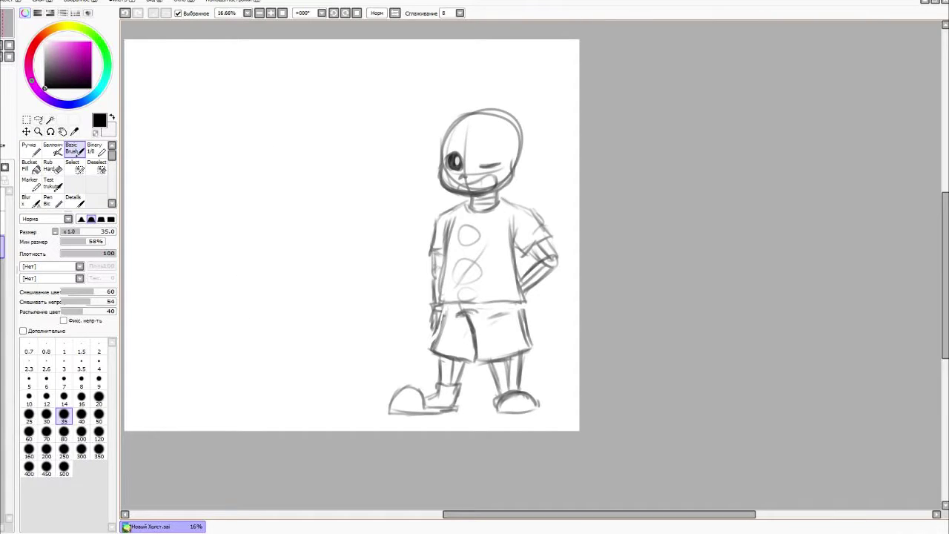
{"action": "key", "text": "e"}
{"action": "key", "text": "b"}
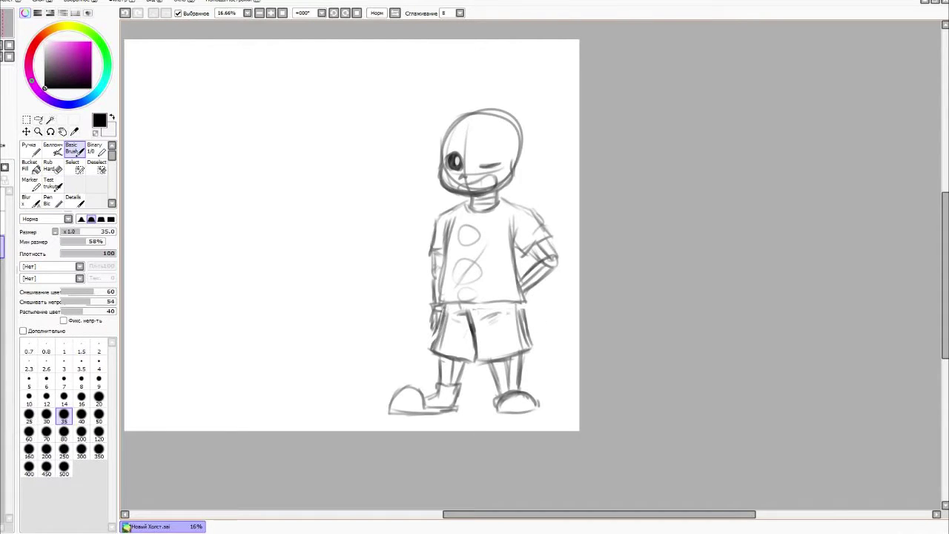
- Sketch a second character's head circle with backward-pointing spikes in the empty area beside the skeleton
{"action": "left_click_drag", "start_coordinate": [445, 260], "coordinate": [504, 289]}
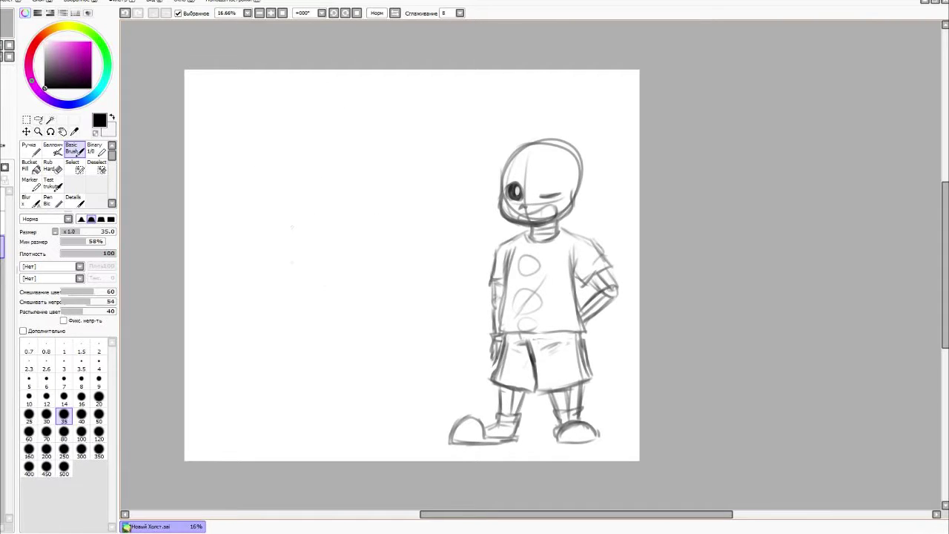
{"action": "left_click_drag", "start_coordinate": [288, 222], "coordinate": [289, 199]}
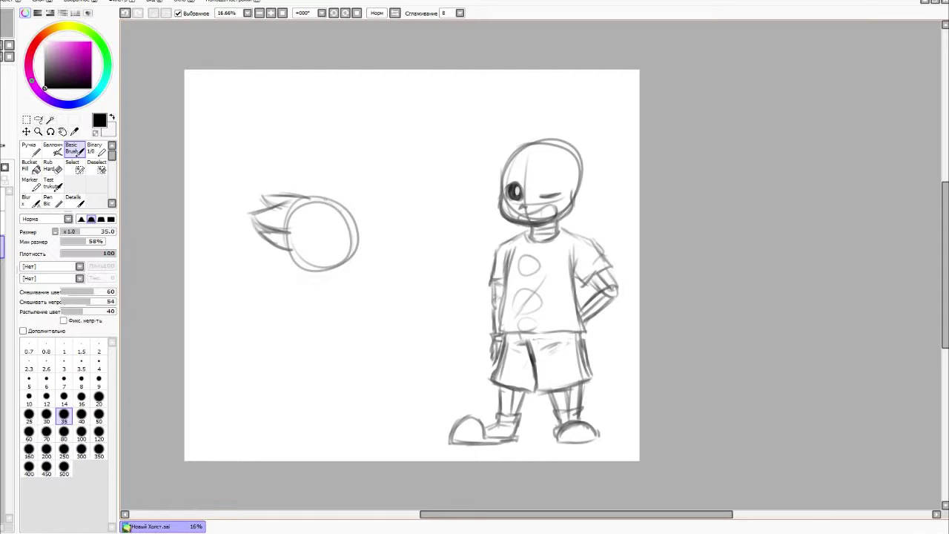
- Sketch a long dragon-like snout in profile with nostril, tooth and open lower jaw on the head circle
{"action": "key", "text": "ctrl+plus"}
{"action": "key", "text": "ctrl+plus"}
{"action": "key", "text": "ctrl+plus"}
{"action": "scroll", "coordinate": [519, 267], "scroll_direction": "left", "scroll_amount": 5}
{"action": "mouse_move", "coordinate": [319, 104]}
{"action": "left_mouse_down"}
{"action": "mouse_move", "coordinate": [444, 137]}
{"action": "mouse_move", "coordinate": [474, 208]}
{"action": "mouse_move", "coordinate": [535, 214]}
{"action": "mouse_move", "coordinate": [573, 249]}
{"action": "left_mouse_up"}
{"action": "mouse_move", "coordinate": [521, 235]}
{"action": "left_mouse_down"}
{"action": "mouse_move", "coordinate": [542, 238]}
{"action": "mouse_move", "coordinate": [569, 267]}
{"action": "mouse_move", "coordinate": [549, 277]}
{"action": "left_mouse_up"}
{"action": "mouse_move", "coordinate": [538, 276]}
{"action": "left_mouse_down"}
{"action": "mouse_move", "coordinate": [459, 282]}
{"action": "mouse_move", "coordinate": [512, 321]}
{"action": "mouse_move", "coordinate": [368, 337]}
{"action": "left_mouse_up"}
{"action": "mouse_move", "coordinate": [513, 342]}
{"action": "left_mouse_down"}
{"action": "mouse_move", "coordinate": [488, 349]}
{"action": "mouse_move", "coordinate": [453, 344]}
{"action": "left_mouse_up"}
- Rework the corner of the dragon's mouth with the eraser and brush, and undo the last stroke
{"action": "key", "text": "e"}
{"action": "mouse_move", "coordinate": [404, 251]}
{"action": "left_mouse_down"}
{"action": "mouse_move", "coordinate": [417, 254]}
{"action": "mouse_move", "coordinate": [410, 267]}
{"action": "mouse_move", "coordinate": [437, 255]}
{"action": "left_mouse_up"}
{"action": "key", "text": "n"}
{"action": "key", "text": "b"}
{"action": "key", "text": "ctrl+z"}
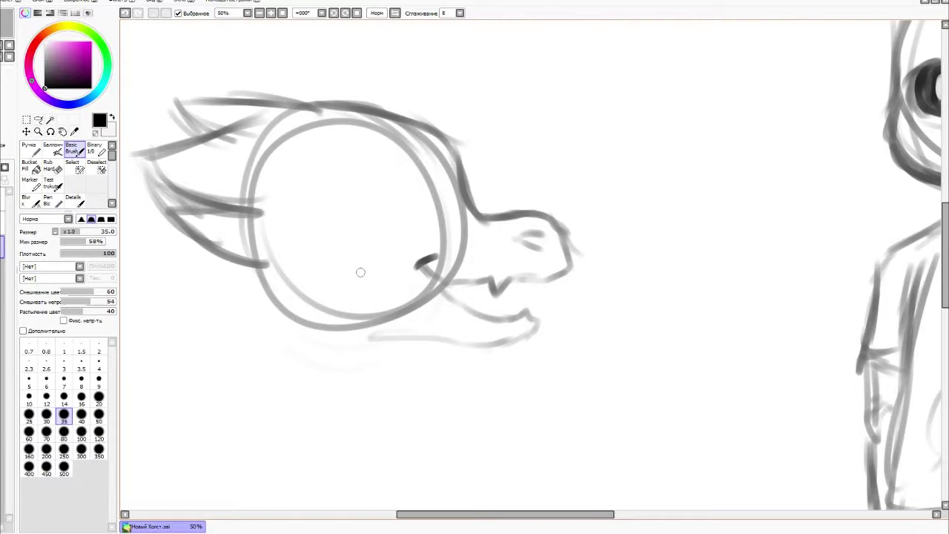
- Erase the circle lines crossing the dragon's face and redraw a smoother contour from the brow to the snout
{"action": "key", "text": "e"}
{"action": "left_click_drag", "start_coordinate": [455, 170], "coordinate": [493, 219]}
{"action": "mouse_move", "coordinate": [445, 189]}
{"action": "left_mouse_down"}
{"action": "mouse_move", "coordinate": [419, 137]}
{"action": "mouse_move", "coordinate": [504, 211]}
{"action": "mouse_move", "coordinate": [522, 215]}
{"action": "left_mouse_up"}
{"action": "key", "text": "b"}
{"action": "key", "text": "e"}
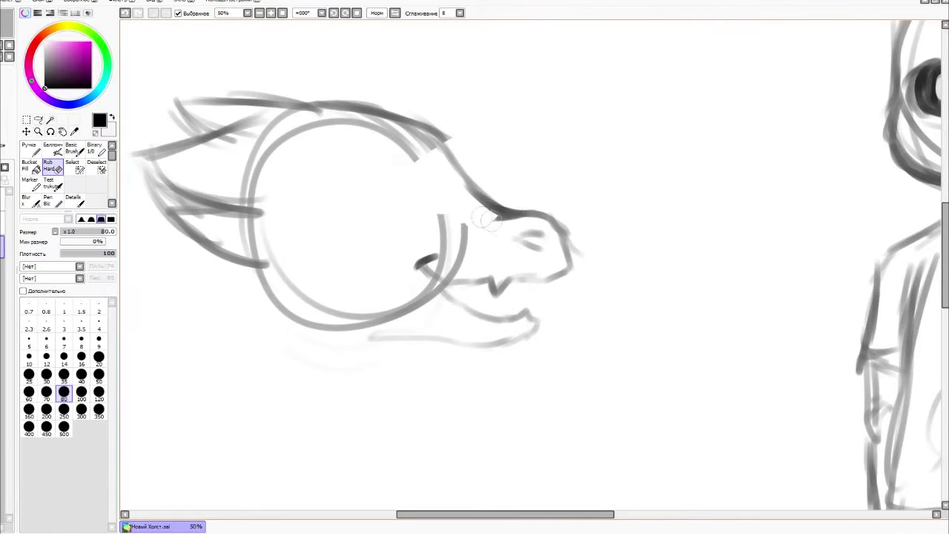
{"action": "key", "text": "b"}
{"action": "left_click_drag", "start_coordinate": [436, 134], "coordinate": [493, 213]}
{"action": "left_click_drag", "start_coordinate": [557, 232], "coordinate": [519, 280]}
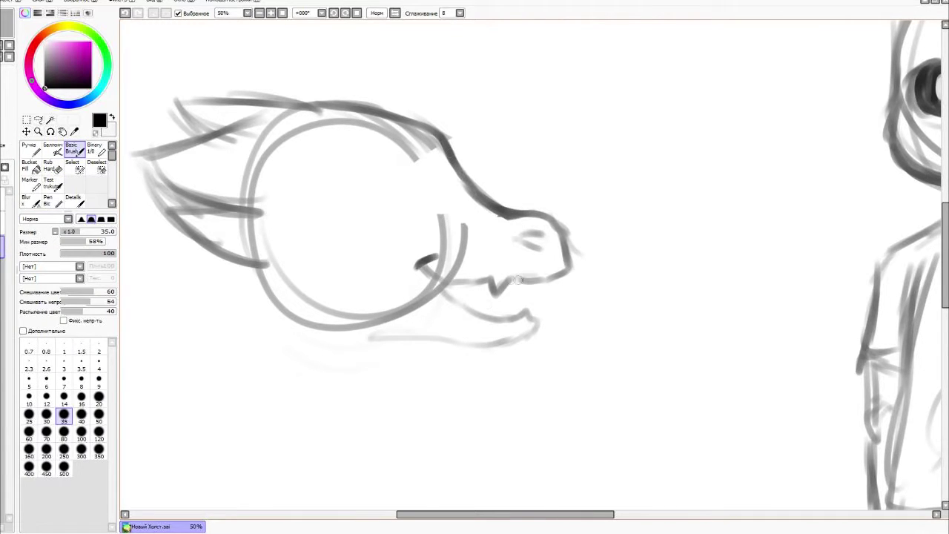
- Refine the dragon's lower jaw and add a forked tongue tip extending from the mouth
{"action": "left_click_drag", "start_coordinate": [457, 297], "coordinate": [519, 310]}
{"action": "left_click_drag", "start_coordinate": [504, 279], "coordinate": [571, 341]}
{"action": "key", "text": "ctrl+minus"}
{"action": "mouse_move", "coordinate": [373, 212]}
{"action": "left_mouse_down"}
{"action": "mouse_move", "coordinate": [385, 226]}
{"action": "mouse_move", "coordinate": [487, 243]}
{"action": "left_mouse_up"}
- Erase the entire dragon head sketch with the hard eraser at size 500
{"action": "key", "text": "ctrl+minus"}
{"action": "left_click", "coordinate": [53, 166]}
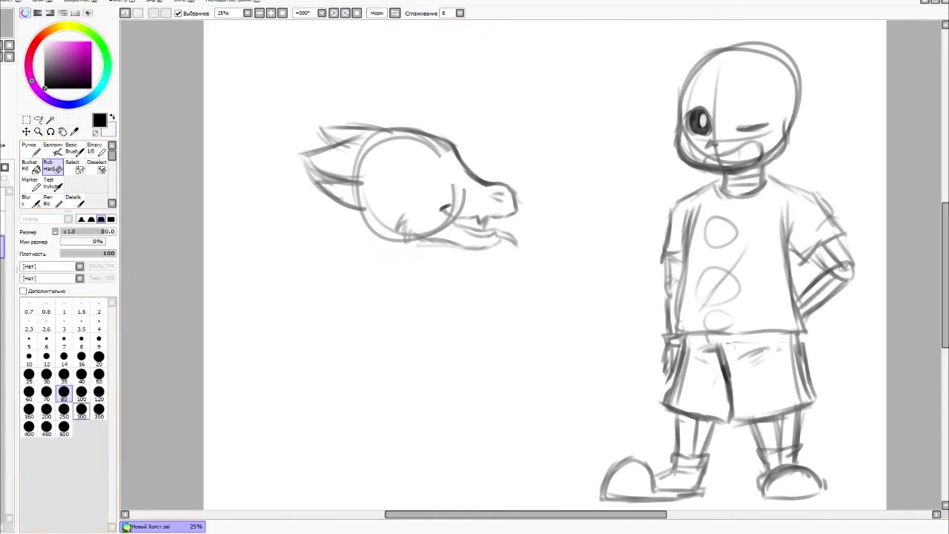
{"action": "left_click", "coordinate": [64, 426]}
{"action": "left_click_drag", "start_coordinate": [348, 133], "coordinate": [462, 158]}
{"action": "key", "text": "ctrl+z"}
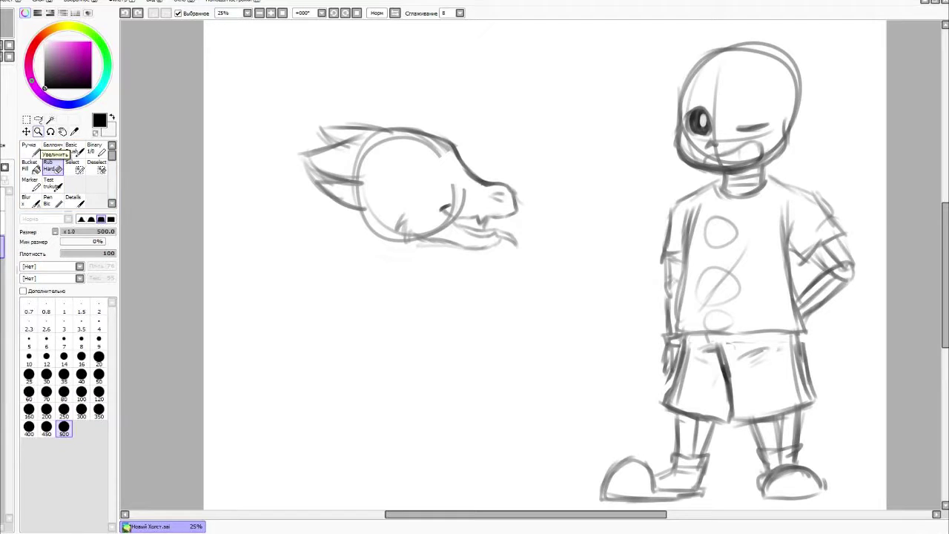
{"action": "left_click", "coordinate": [73, 149]}
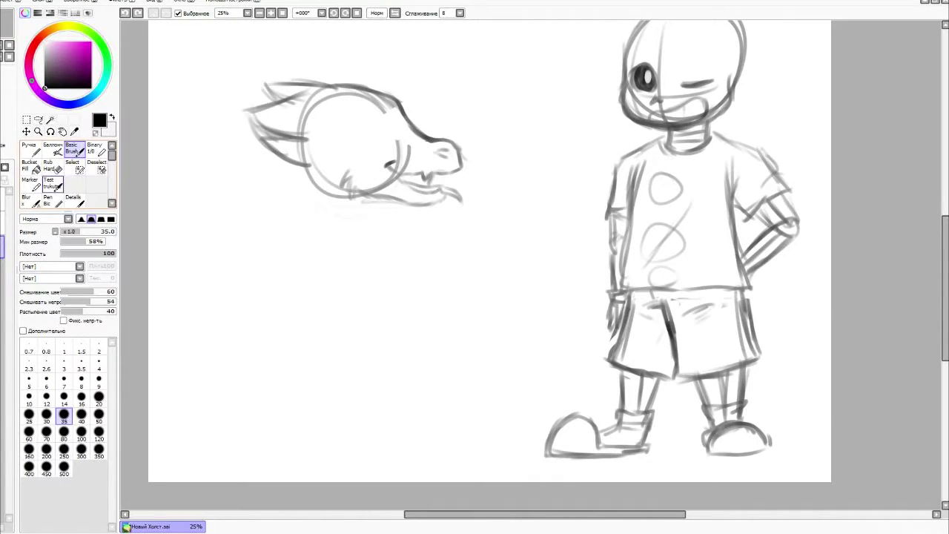
{"action": "left_click", "coordinate": [48, 165]}
{"action": "left_click_drag", "start_coordinate": [223, 126], "coordinate": [467, 207]}
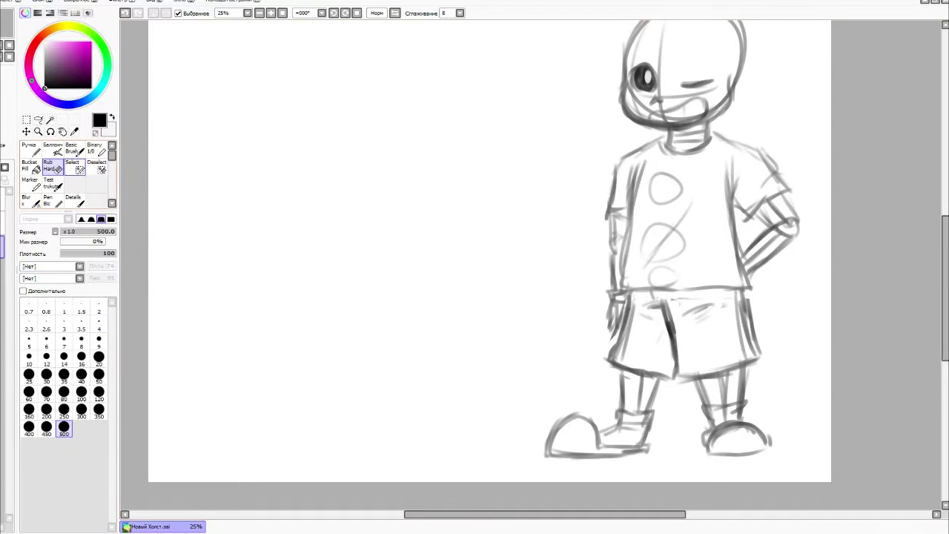
- Sketch a new head circle beside the skeleton with curved vertical and horizontal face guidelines
{"action": "key", "text": "b"}
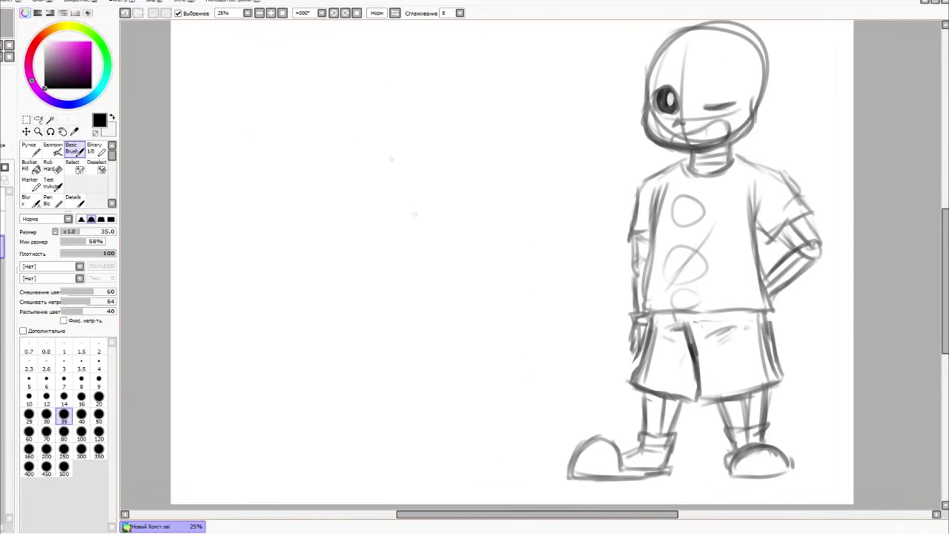
{"action": "mouse_move", "coordinate": [381, 77]}
{"action": "left_mouse_down"}
{"action": "mouse_move", "coordinate": [337, 164]}
{"action": "mouse_move", "coordinate": [312, 85]}
{"action": "left_mouse_up"}
{"action": "scroll", "coordinate": [282, 81], "scroll_direction": "up", "scroll_amount": 2}
{"action": "left_click_drag", "start_coordinate": [445, 222], "coordinate": [356, 226]}
{"action": "mouse_move", "coordinate": [375, 111]}
{"action": "left_mouse_down"}
{"action": "mouse_move", "coordinate": [385, 231]}
{"action": "mouse_move", "coordinate": [363, 239]}
{"action": "mouse_move", "coordinate": [354, 273]}
{"action": "mouse_move", "coordinate": [434, 264]}
{"action": "mouse_move", "coordinate": [391, 290]}
{"action": "mouse_move", "coordinate": [461, 271]}
{"action": "mouse_move", "coordinate": [412, 293]}
{"action": "left_mouse_up"}
- Sketch the two eye shapes and the muzzle on the new head, and erase the overlapping guideline bits
{"action": "left_click_drag", "start_coordinate": [480, 219], "coordinate": [460, 270]}
{"action": "mouse_move", "coordinate": [374, 210]}
{"action": "left_mouse_down"}
{"action": "mouse_move", "coordinate": [363, 169]}
{"action": "mouse_move", "coordinate": [337, 196]}
{"action": "mouse_move", "coordinate": [354, 231]}
{"action": "mouse_move", "coordinate": [367, 222]}
{"action": "left_mouse_up"}
{"action": "mouse_move", "coordinate": [428, 214]}
{"action": "left_mouse_down"}
{"action": "mouse_move", "coordinate": [482, 167]}
{"action": "mouse_move", "coordinate": [469, 222]}
{"action": "left_mouse_up"}
{"action": "mouse_move", "coordinate": [478, 152]}
{"action": "left_mouse_down"}
{"action": "mouse_move", "coordinate": [496, 209]}
{"action": "mouse_move", "coordinate": [461, 220]}
{"action": "left_mouse_up"}
{"action": "left_click", "coordinate": [52, 166]}
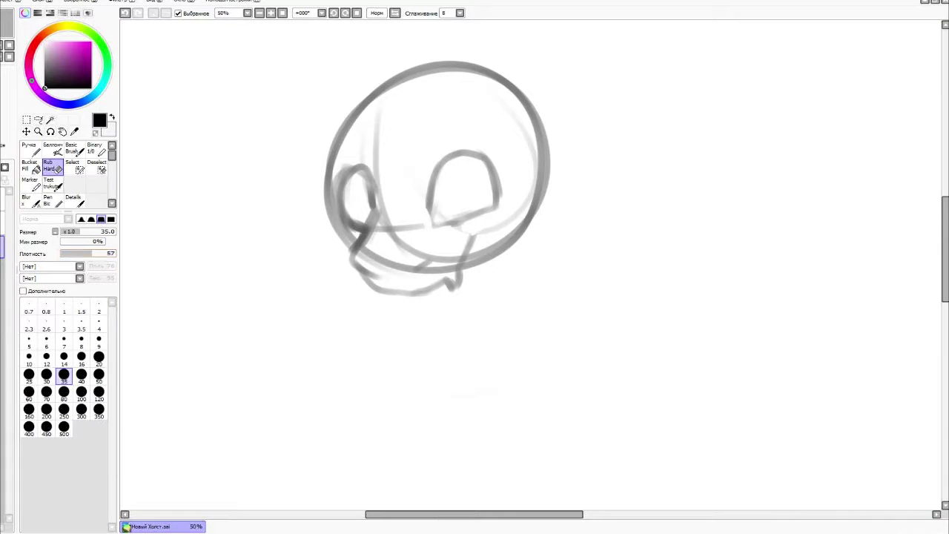
{"action": "left_click", "coordinate": [72, 148]}
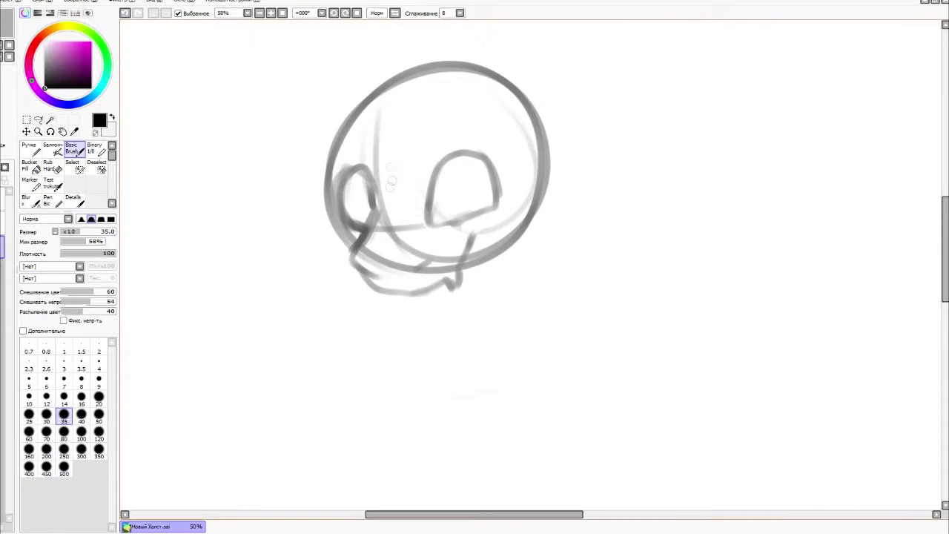
- Reinforce the head outline and draw the cheek and lower jaw contour around the muzzle
{"action": "key", "text": "minus"}
{"action": "key", "text": "minus"}
{"action": "scroll", "coordinate": [373, 178], "scroll_direction": "up", "scroll_amount": 3}
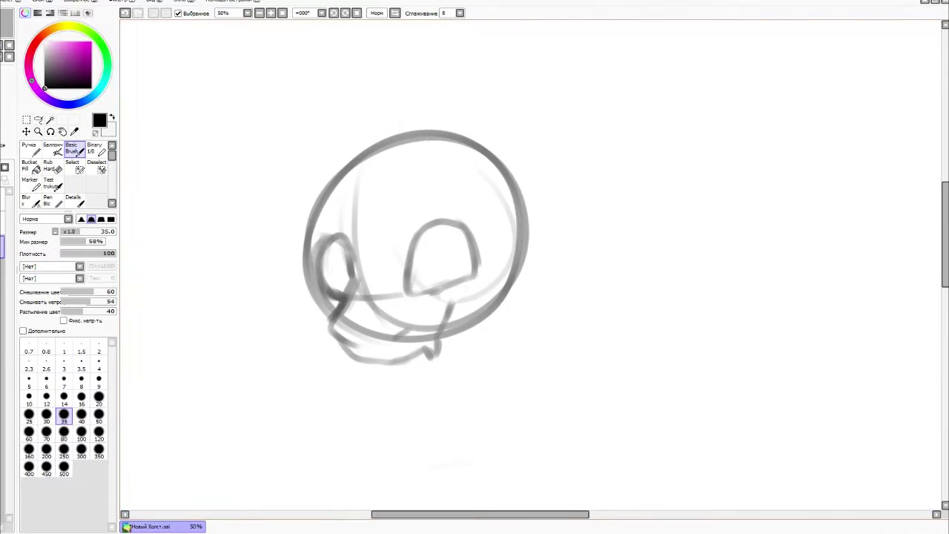
{"action": "mouse_move", "coordinate": [308, 227]}
{"action": "left_mouse_down"}
{"action": "mouse_move", "coordinate": [315, 301]}
{"action": "mouse_move", "coordinate": [341, 345]}
{"action": "left_mouse_up"}
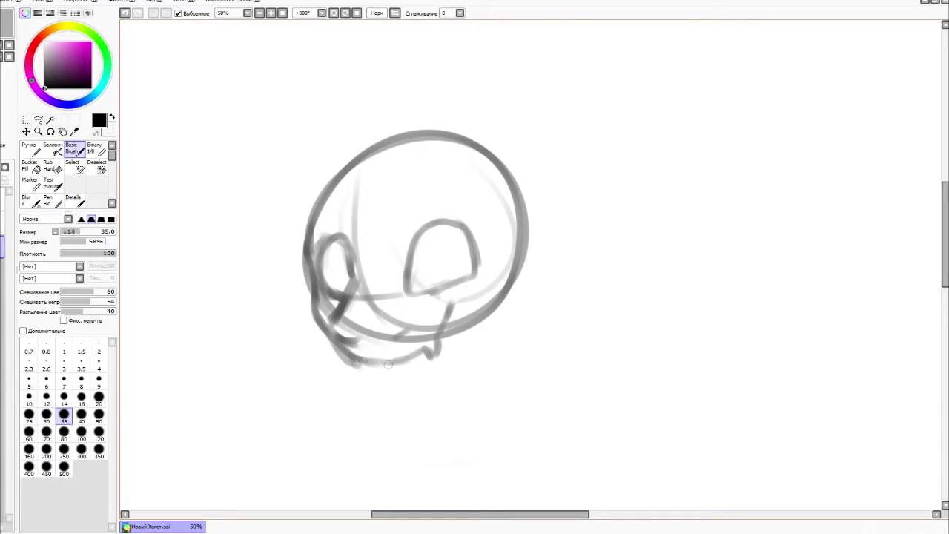
{"action": "mouse_move", "coordinate": [327, 184]}
{"action": "left_mouse_down"}
{"action": "mouse_move", "coordinate": [452, 136]}
{"action": "mouse_move", "coordinate": [519, 280]}
{"action": "mouse_move", "coordinate": [467, 338]}
{"action": "left_mouse_up"}
{"action": "left_click_drag", "start_coordinate": [393, 369], "coordinate": [407, 370]}
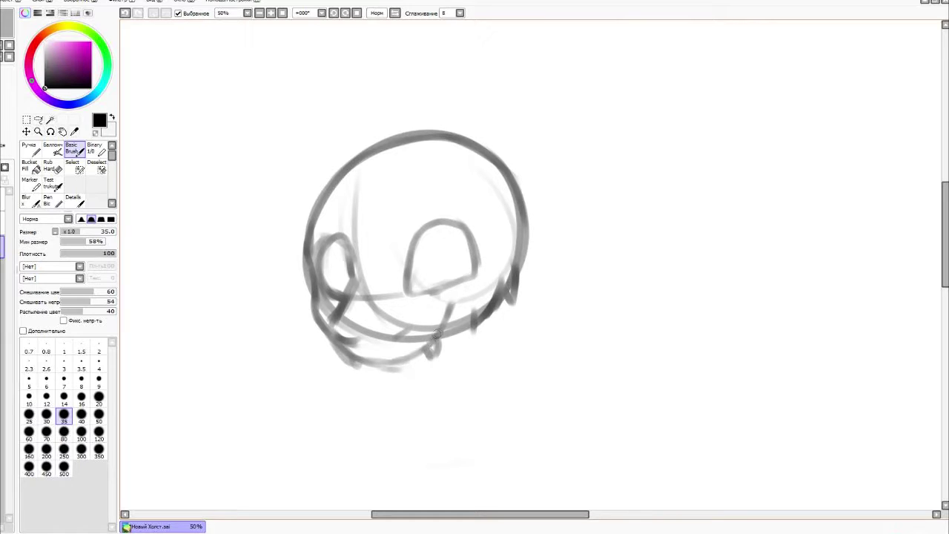
- Add mouth-line marks and draw spikes and a thick nape line at the back of the creature's head
{"action": "left_click_drag", "start_coordinate": [433, 350], "coordinate": [434, 151]}
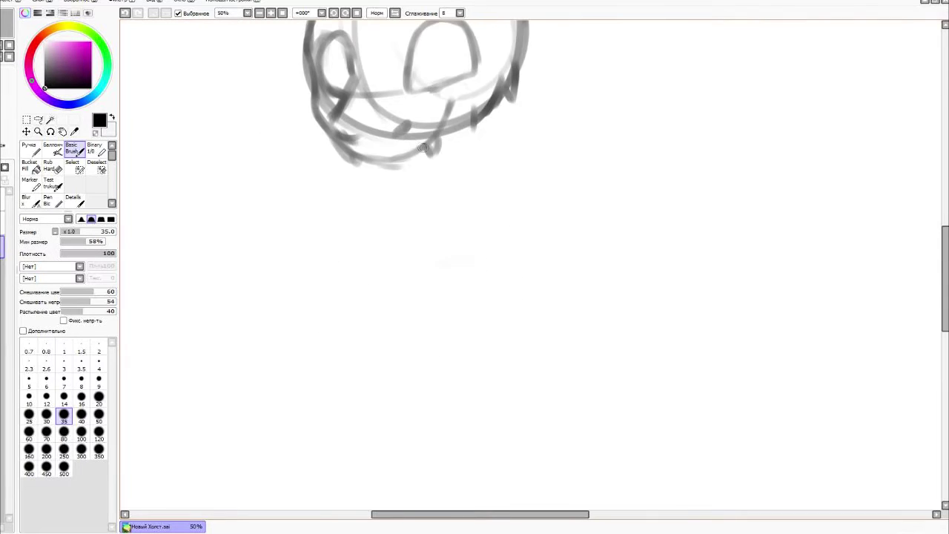
{"action": "scroll", "coordinate": [219, 140], "scroll_direction": "down", "scroll_amount": 1}
{"action": "mouse_move", "coordinate": [379, 100]}
{"action": "left_mouse_down"}
{"action": "mouse_move", "coordinate": [401, 45]}
{"action": "mouse_move", "coordinate": [433, 81]}
{"action": "mouse_move", "coordinate": [381, 83]}
{"action": "mouse_move", "coordinate": [475, 79]}
{"action": "mouse_move", "coordinate": [501, 178]}
{"action": "mouse_move", "coordinate": [522, 183]}
{"action": "mouse_move", "coordinate": [478, 220]}
{"action": "left_mouse_up"}
{"action": "left_click_drag", "start_coordinate": [483, 156], "coordinate": [474, 252]}
{"action": "left_click_drag", "start_coordinate": [480, 176], "coordinate": [474, 237]}
{"action": "left_click_drag", "start_coordinate": [408, 251], "coordinate": [407, 161]}
{"action": "left_click_drag", "start_coordinate": [483, 87], "coordinate": [474, 161]}
- Sketch the creature's body below the head with the chest line, back line and curved thigh lines
{"action": "left_click_drag", "start_coordinate": [404, 199], "coordinate": [387, 268]}
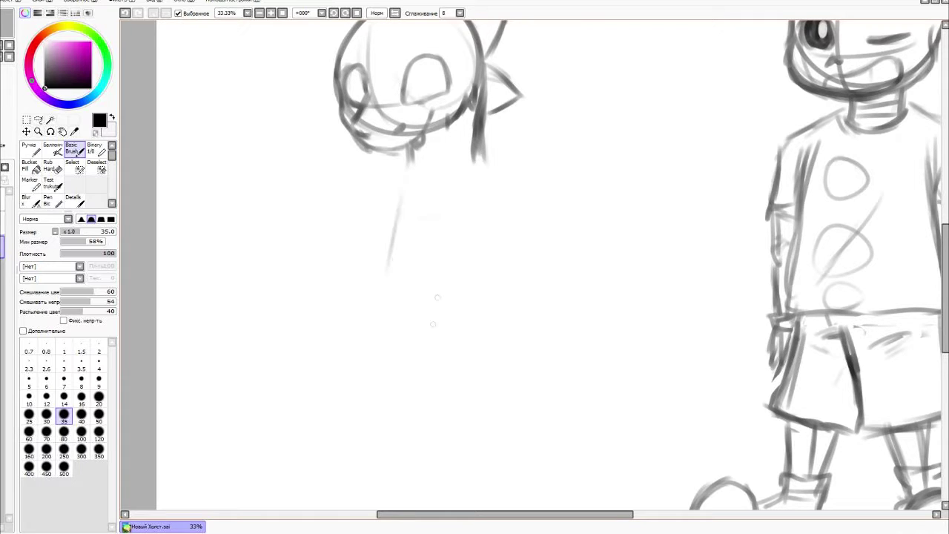
{"action": "left_click_drag", "start_coordinate": [441, 296], "coordinate": [456, 393]}
{"action": "left_click_drag", "start_coordinate": [510, 243], "coordinate": [514, 301]}
{"action": "left_click_drag", "start_coordinate": [482, 140], "coordinate": [498, 242]}
{"action": "left_click_drag", "start_coordinate": [494, 182], "coordinate": [519, 365]}
{"action": "left_click_drag", "start_coordinate": [517, 311], "coordinate": [500, 372]}
{"action": "left_click_drag", "start_coordinate": [519, 356], "coordinate": [504, 312]}
{"action": "mouse_move", "coordinate": [394, 114]}
{"action": "left_mouse_down"}
{"action": "mouse_move", "coordinate": [379, 227]}
{"action": "mouse_move", "coordinate": [342, 347]}
{"action": "mouse_move", "coordinate": [367, 362]}
{"action": "left_mouse_up"}
- Lasso the creature's thigh lines and shift them to the right
{"action": "key", "text": "a"}
{"action": "left_click_drag", "start_coordinate": [426, 234], "coordinate": [541, 236]}
{"action": "left_click_drag", "start_coordinate": [474, 296], "coordinate": [496, 298]}
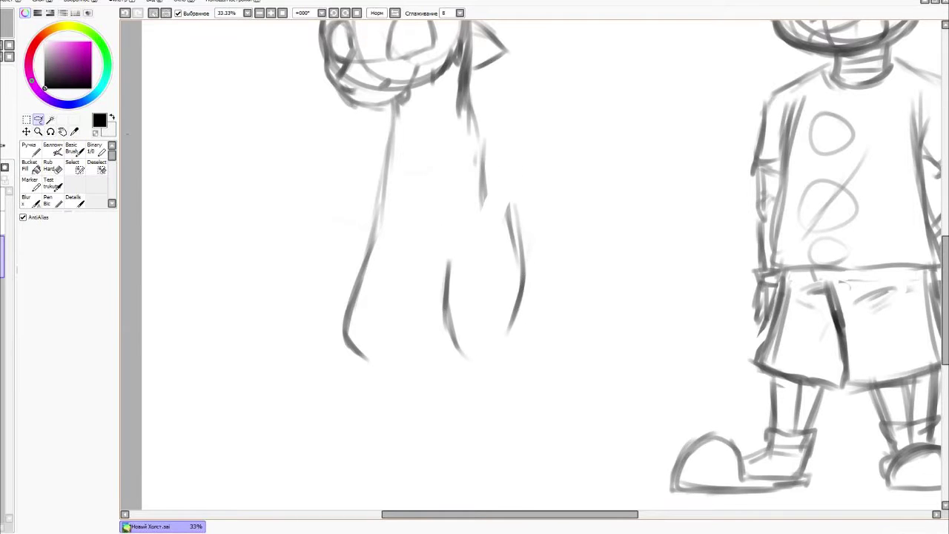
- Sketch the curve at the base of the creature's neck and extend its back line downward
{"action": "left_click", "coordinate": [73, 150]}
{"action": "left_click_drag", "start_coordinate": [466, 59], "coordinate": [478, 123]}
{"action": "mouse_move", "coordinate": [454, 98]}
{"action": "left_mouse_down"}
{"action": "mouse_move", "coordinate": [400, 125]}
{"action": "mouse_move", "coordinate": [383, 176]}
{"action": "mouse_move", "coordinate": [486, 155]}
{"action": "left_mouse_up"}
- Erase the misplaced thigh lines and redraw the lower back and inner thigh closer to the body
{"action": "scroll", "coordinate": [383, 115], "scroll_direction": "down", "scroll_amount": 1}
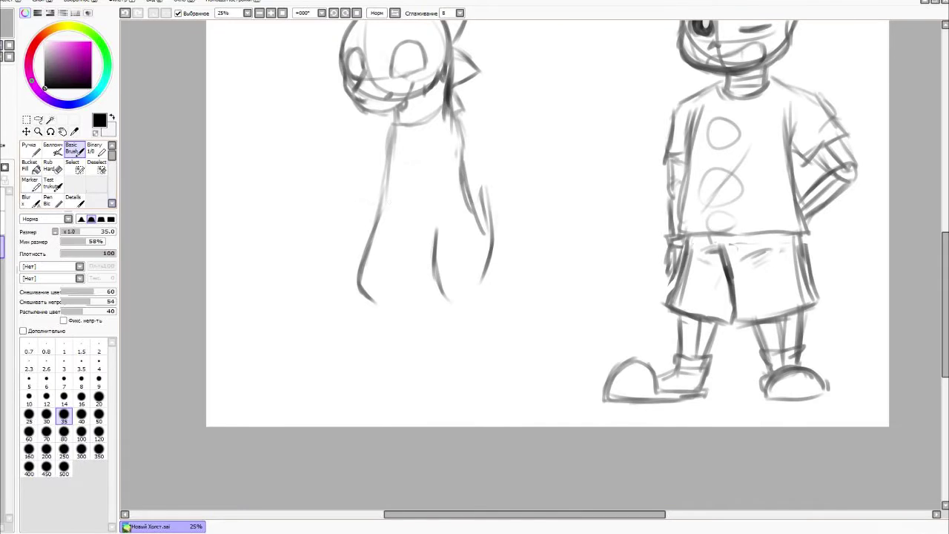
{"action": "key", "text": "e"}
{"action": "mouse_move", "coordinate": [445, 222]}
{"action": "left_mouse_down"}
{"action": "mouse_move", "coordinate": [497, 201]}
{"action": "mouse_move", "coordinate": [448, 289]}
{"action": "left_mouse_up"}
{"action": "key", "text": "b"}
{"action": "left_click_drag", "start_coordinate": [461, 175], "coordinate": [482, 287]}
{"action": "mouse_move", "coordinate": [408, 239]}
{"action": "left_mouse_down"}
{"action": "mouse_move", "coordinate": [413, 286]}
{"action": "mouse_move", "coordinate": [448, 302]}
{"action": "left_mouse_up"}
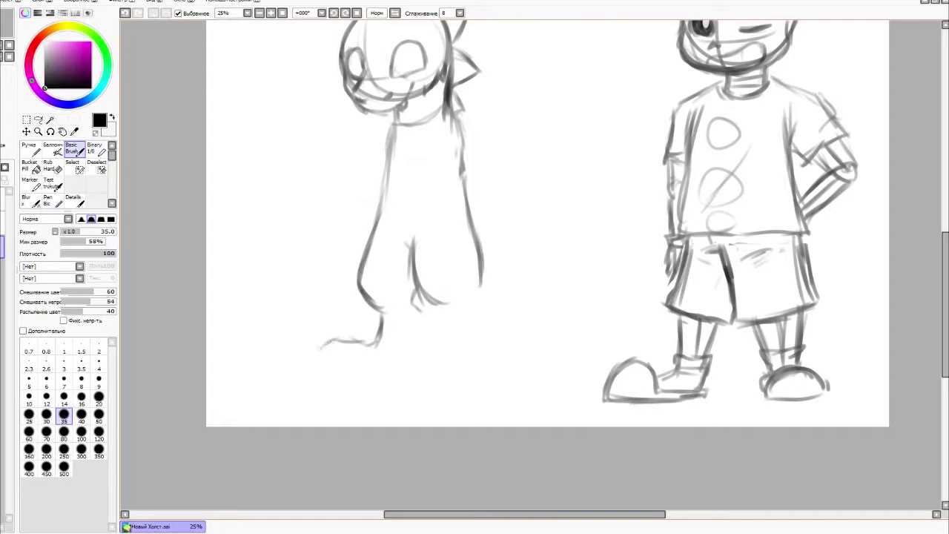
- Sketch the creature's lower legs and two pointed flat feet, completing both legs
{"action": "mouse_move", "coordinate": [411, 250]}
{"action": "left_mouse_down"}
{"action": "mouse_move", "coordinate": [451, 309]}
{"action": "mouse_move", "coordinate": [504, 350]}
{"action": "left_mouse_up"}
{"action": "left_click_drag", "start_coordinate": [428, 367], "coordinate": [513, 362]}
{"action": "left_click_drag", "start_coordinate": [412, 289], "coordinate": [402, 366]}
{"action": "left_click_drag", "start_coordinate": [390, 362], "coordinate": [316, 363]}
{"action": "left_click_drag", "start_coordinate": [378, 367], "coordinate": [403, 371]}
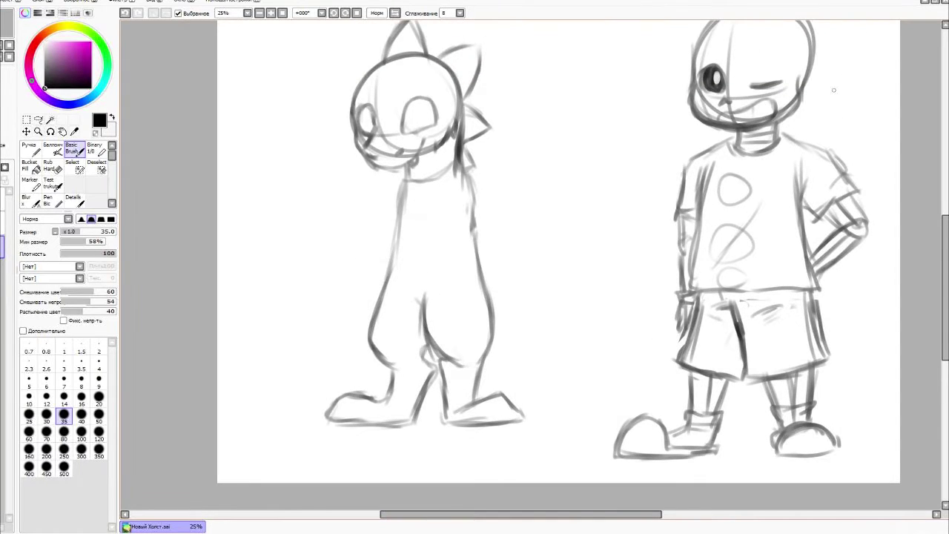
- Darken the sides of the creature's torso and add pupils and short eyebrows to its face
{"action": "left_click_drag", "start_coordinate": [397, 234], "coordinate": [387, 284]}
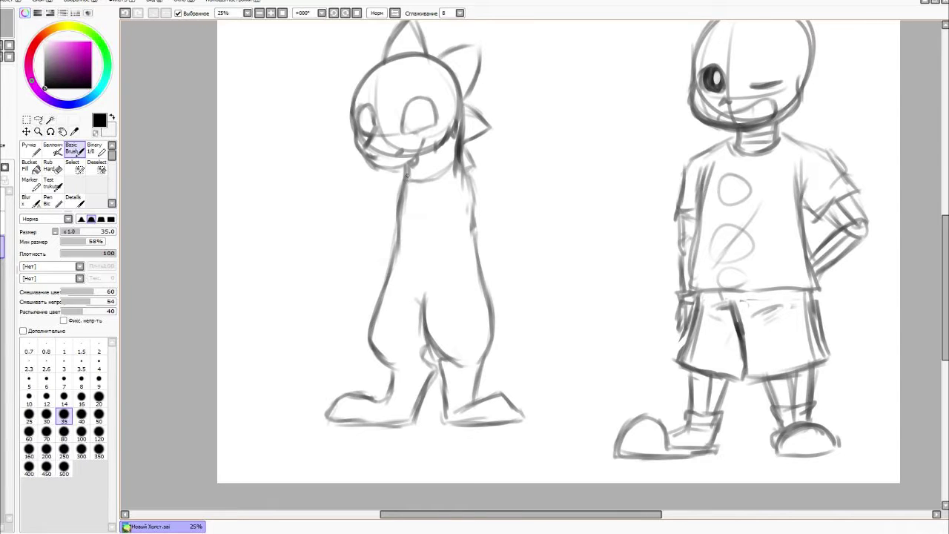
{"action": "left_click_drag", "start_coordinate": [463, 169], "coordinate": [480, 271]}
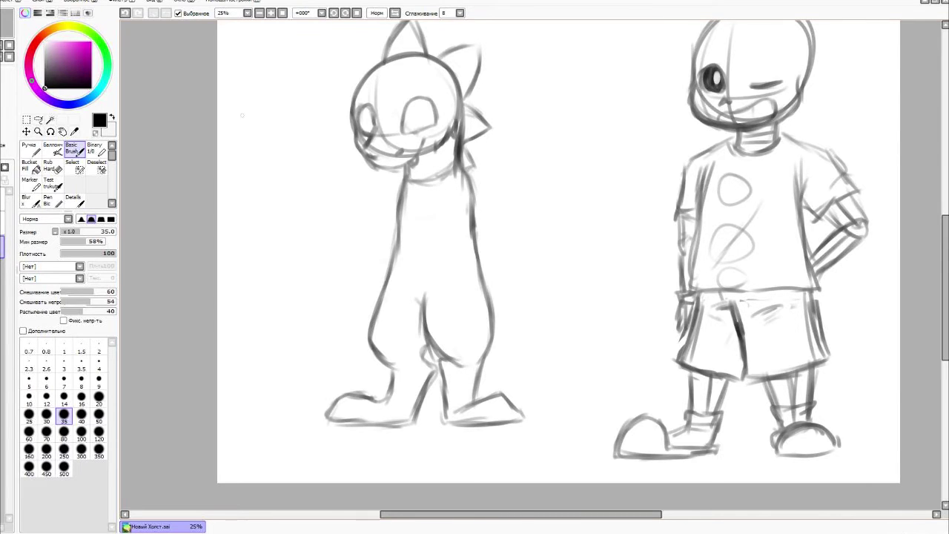
{"action": "scroll", "coordinate": [419, 111], "scroll_direction": "up", "scroll_amount": 1}
{"action": "mouse_move", "coordinate": [363, 141]}
{"action": "left_mouse_down"}
{"action": "mouse_move", "coordinate": [430, 126]}
{"action": "mouse_move", "coordinate": [407, 147]}
{"action": "mouse_move", "coordinate": [407, 92]}
{"action": "left_mouse_up"}
{"action": "mouse_move", "coordinate": [334, 232]}
{"action": "left_mouse_down"}
{"action": "mouse_move", "coordinate": [354, 256]}
{"action": "mouse_move", "coordinate": [337, 249]}
{"action": "left_mouse_up"}
{"action": "mouse_move", "coordinate": [290, 127]}
{"action": "left_mouse_down"}
{"action": "mouse_move", "coordinate": [296, 152]}
{"action": "mouse_move", "coordinate": [315, 154]}
{"action": "left_mouse_up"}
{"action": "mouse_move", "coordinate": [385, 61]}
{"action": "left_mouse_down"}
{"action": "mouse_move", "coordinate": [375, 73]}
{"action": "mouse_move", "coordinate": [400, 70]}
{"action": "left_mouse_up"}
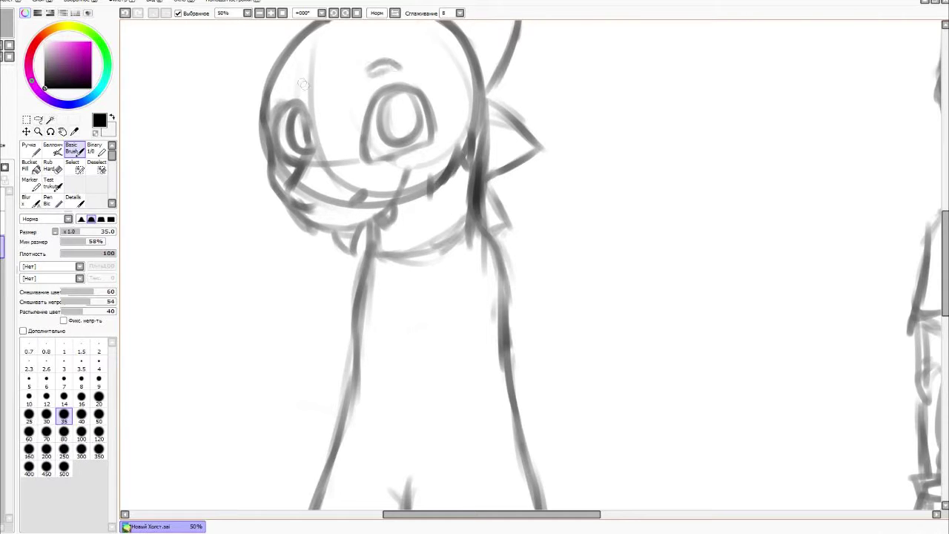
{"action": "scroll", "coordinate": [295, 89], "scroll_direction": "down", "scroll_amount": 1}
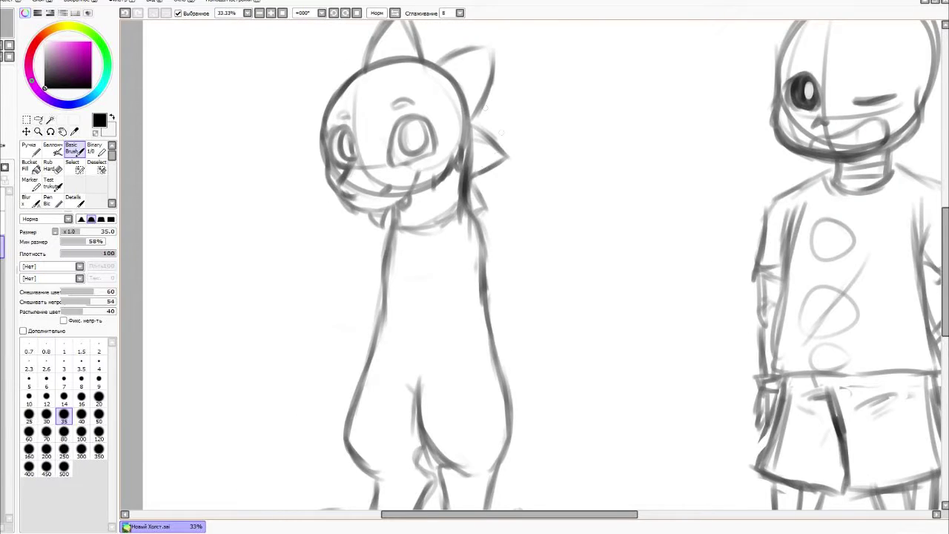
- Sketch the first diagonal stripe across the creature's torso and the shirt's hem line above its legs
{"action": "left_click_drag", "start_coordinate": [445, 333], "coordinate": [415, 185]}
{"action": "left_click_drag", "start_coordinate": [401, 110], "coordinate": [363, 141]}
{"action": "mouse_move", "coordinate": [449, 95]}
{"action": "left_mouse_down"}
{"action": "mouse_move", "coordinate": [356, 145]}
{"action": "mouse_move", "coordinate": [348, 160]}
{"action": "left_mouse_up"}
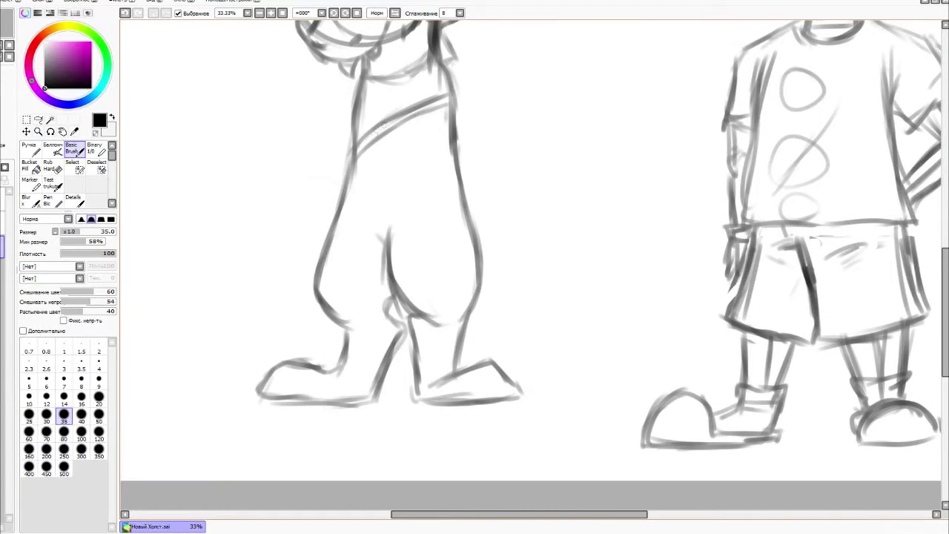
{"action": "left_click_drag", "start_coordinate": [330, 234], "coordinate": [467, 221]}
{"action": "left_click_drag", "start_coordinate": [471, 134], "coordinate": [469, 226]}
{"action": "mouse_move", "coordinate": [418, 222]}
{"action": "left_mouse_down"}
{"action": "mouse_move", "coordinate": [338, 223]}
{"action": "mouse_move", "coordinate": [474, 222]}
{"action": "left_mouse_up"}
{"action": "left_click_drag", "start_coordinate": [355, 224], "coordinate": [328, 235]}
- Add more diagonal stripes to the creature's shirt and sketch its collar at the neck
{"action": "mouse_move", "coordinate": [443, 135]}
{"action": "left_mouse_down"}
{"action": "mouse_move", "coordinate": [332, 212]}
{"action": "mouse_move", "coordinate": [349, 204]}
{"action": "left_mouse_up"}
{"action": "mouse_move", "coordinate": [455, 140]}
{"action": "left_mouse_down"}
{"action": "mouse_move", "coordinate": [335, 214]}
{"action": "mouse_move", "coordinate": [344, 203]}
{"action": "left_mouse_up"}
{"action": "left_click_drag", "start_coordinate": [428, 108], "coordinate": [370, 150]}
{"action": "left_click_drag", "start_coordinate": [371, 71], "coordinate": [424, 57]}
{"action": "left_click_drag", "start_coordinate": [432, 56], "coordinate": [392, 74]}
{"action": "left_click_drag", "start_coordinate": [457, 167], "coordinate": [379, 216]}
- Refine the creature's feet with toe lines and sketch a curved, pointed tail rising behind its hip
{"action": "left_click_drag", "start_coordinate": [289, 370], "coordinate": [253, 400]}
{"action": "left_click_drag", "start_coordinate": [448, 384], "coordinate": [476, 373]}
{"action": "mouse_move", "coordinate": [447, 401]}
{"action": "left_mouse_down"}
{"action": "mouse_move", "coordinate": [495, 371]}
{"action": "mouse_move", "coordinate": [519, 398]}
{"action": "left_mouse_up"}
{"action": "left_click_drag", "start_coordinate": [404, 348], "coordinate": [387, 297]}
{"action": "left_click_drag", "start_coordinate": [474, 220], "coordinate": [549, 177]}
{"action": "mouse_move", "coordinate": [404, 312]}
{"action": "left_mouse_down"}
{"action": "mouse_move", "coordinate": [389, 295]}
{"action": "mouse_move", "coordinate": [419, 313]}
{"action": "left_mouse_up"}
{"action": "mouse_move", "coordinate": [478, 298]}
{"action": "left_mouse_down"}
{"action": "mouse_move", "coordinate": [523, 267]}
{"action": "mouse_move", "coordinate": [556, 161]}
{"action": "left_mouse_up"}
{"action": "mouse_move", "coordinate": [480, 219]}
{"action": "left_mouse_down"}
{"action": "mouse_move", "coordinate": [555, 167]}
{"action": "mouse_move", "coordinate": [482, 228]}
{"action": "left_mouse_up"}
{"action": "scroll", "coordinate": [425, 315], "scroll_direction": "down", "scroll_amount": 1}
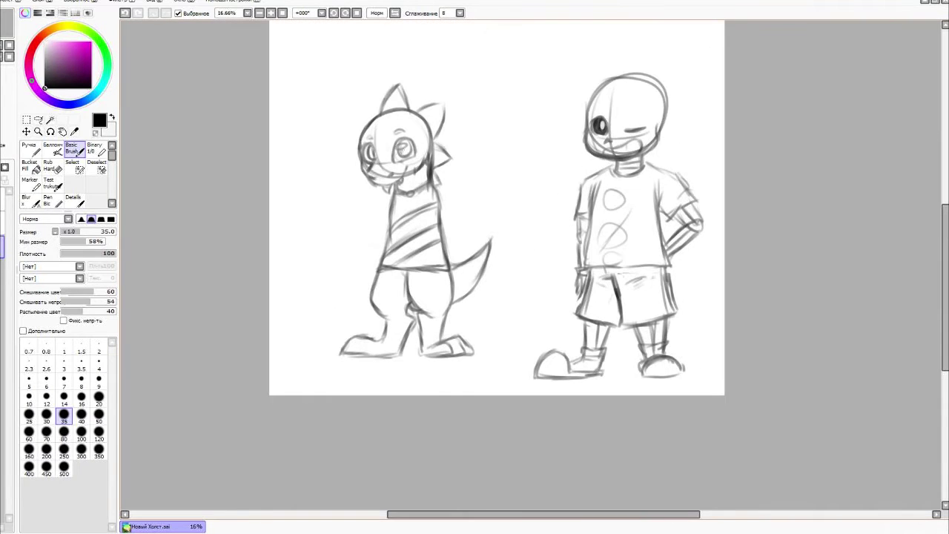
- Touch up the creature's head, then lasso the whole creature and move it closer to the skeleton
{"action": "left_click_drag", "start_coordinate": [414, 111], "coordinate": [448, 128]}
{"action": "mouse_move", "coordinate": [378, 123]}
{"action": "left_mouse_down"}
{"action": "mouse_move", "coordinate": [361, 145]}
{"action": "mouse_move", "coordinate": [359, 134]}
{"action": "left_mouse_up"}
{"action": "left_click_drag", "start_coordinate": [375, 119], "coordinate": [357, 154]}
{"action": "key", "text": "l"}
{"action": "mouse_move", "coordinate": [519, 106]}
{"action": "left_mouse_down"}
{"action": "mouse_move", "coordinate": [335, 381]}
{"action": "mouse_move", "coordinate": [511, 96]}
{"action": "left_mouse_up"}
{"action": "mouse_move", "coordinate": [415, 222]}
{"action": "left_mouse_down"}
{"action": "mouse_move", "coordinate": [440, 248]}
{"action": "mouse_move", "coordinate": [463, 243]}
{"action": "left_mouse_up"}
{"action": "key", "text": "ctrl+d"}
{"action": "left_click", "coordinate": [72, 149]}
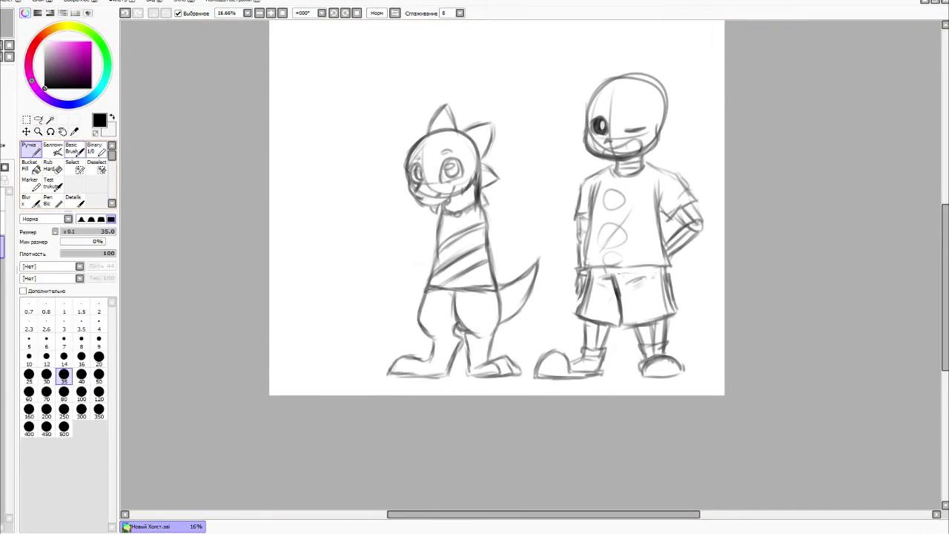
- Sketch the skeleton's lowered hand holding a small bottle beside its shorts
{"action": "key", "text": "ctrl+plus"}
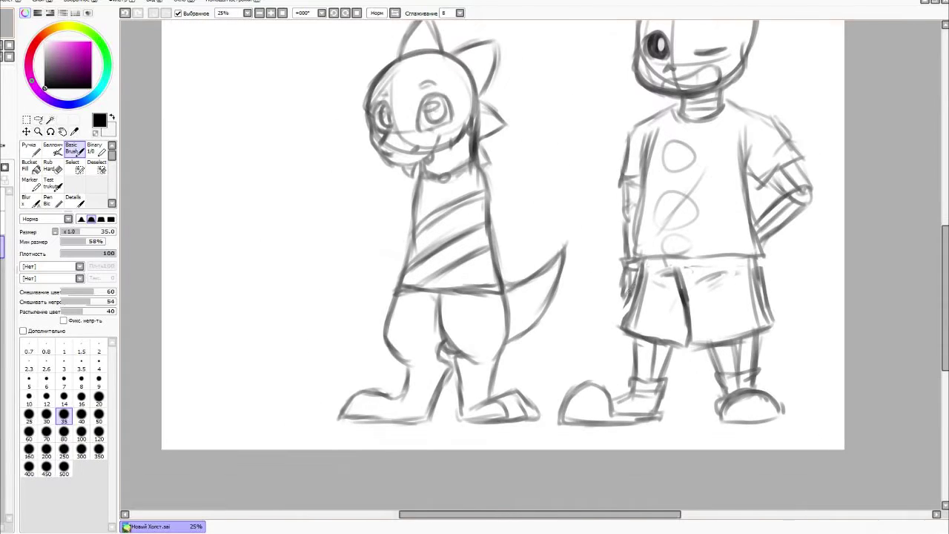
{"action": "mouse_move", "coordinate": [635, 272]}
{"action": "left_mouse_down"}
{"action": "mouse_move", "coordinate": [607, 280]}
{"action": "mouse_move", "coordinate": [604, 295]}
{"action": "mouse_move", "coordinate": [631, 307]}
{"action": "left_mouse_up"}
{"action": "mouse_move", "coordinate": [612, 277]}
{"action": "left_mouse_down"}
{"action": "mouse_move", "coordinate": [602, 297]}
{"action": "mouse_move", "coordinate": [609, 300]}
{"action": "left_mouse_up"}
{"action": "key", "text": "e"}
{"action": "key", "text": "b"}
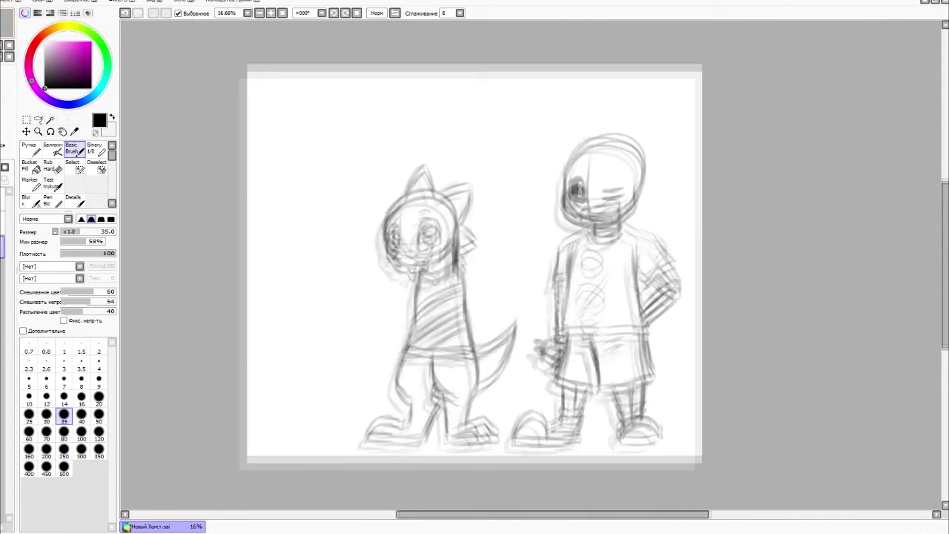
- Start a larger third figure at the canvas's left edge with a top arc and nested ovals for its torso
{"action": "left_click_drag", "start_coordinate": [240, 94], "coordinate": [301, 79]}
{"action": "left_click_drag", "start_coordinate": [276, 146], "coordinate": [264, 184]}
{"action": "left_click_drag", "start_coordinate": [311, 152], "coordinate": [244, 211]}
- Sketch the large figure's hip band, narrow leg and big round-toed boot below the oval torso
{"action": "mouse_move", "coordinate": [247, 285]}
{"action": "left_mouse_down"}
{"action": "mouse_move", "coordinate": [272, 282]}
{"action": "mouse_move", "coordinate": [246, 301]}
{"action": "mouse_move", "coordinate": [281, 340]}
{"action": "left_mouse_up"}
{"action": "left_click_drag", "start_coordinate": [285, 290], "coordinate": [280, 365]}
{"action": "mouse_move", "coordinate": [290, 275]}
{"action": "left_mouse_down"}
{"action": "mouse_move", "coordinate": [265, 325]}
{"action": "mouse_move", "coordinate": [275, 308]}
{"action": "left_mouse_up"}
{"action": "mouse_move", "coordinate": [277, 273]}
{"action": "left_mouse_down"}
{"action": "mouse_move", "coordinate": [264, 291]}
{"action": "mouse_move", "coordinate": [267, 341]}
{"action": "left_mouse_up"}
{"action": "left_click_drag", "start_coordinate": [268, 299], "coordinate": [270, 378]}
{"action": "mouse_move", "coordinate": [280, 326]}
{"action": "left_mouse_down"}
{"action": "mouse_move", "coordinate": [282, 375]}
{"action": "mouse_move", "coordinate": [301, 366]}
{"action": "mouse_move", "coordinate": [257, 442]}
{"action": "mouse_move", "coordinate": [282, 445]}
{"action": "left_mouse_up"}
{"action": "mouse_move", "coordinate": [298, 406]}
{"action": "left_mouse_down"}
{"action": "mouse_move", "coordinate": [274, 422]}
{"action": "mouse_move", "coordinate": [329, 433]}
{"action": "left_mouse_up"}
{"action": "left_click_drag", "start_coordinate": [261, 433], "coordinate": [328, 441]}
{"action": "left_click_drag", "start_coordinate": [291, 366], "coordinate": [301, 401]}
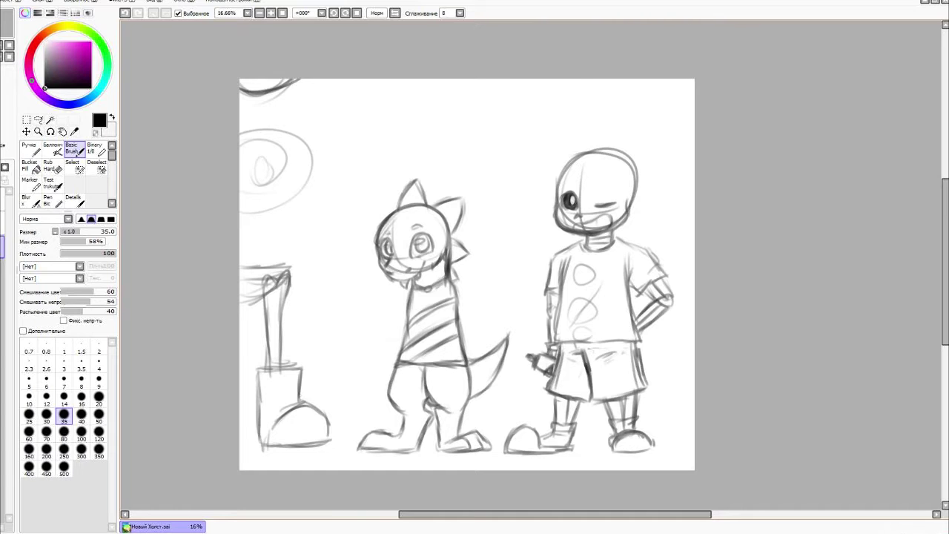
- Darken the large figure's leg lines and the upper edge of its hip band
{"action": "left_click_drag", "start_coordinate": [272, 276], "coordinate": [267, 366]}
{"action": "left_click_drag", "start_coordinate": [291, 270], "coordinate": [283, 362]}
{"action": "left_click_drag", "start_coordinate": [240, 261], "coordinate": [289, 261]}
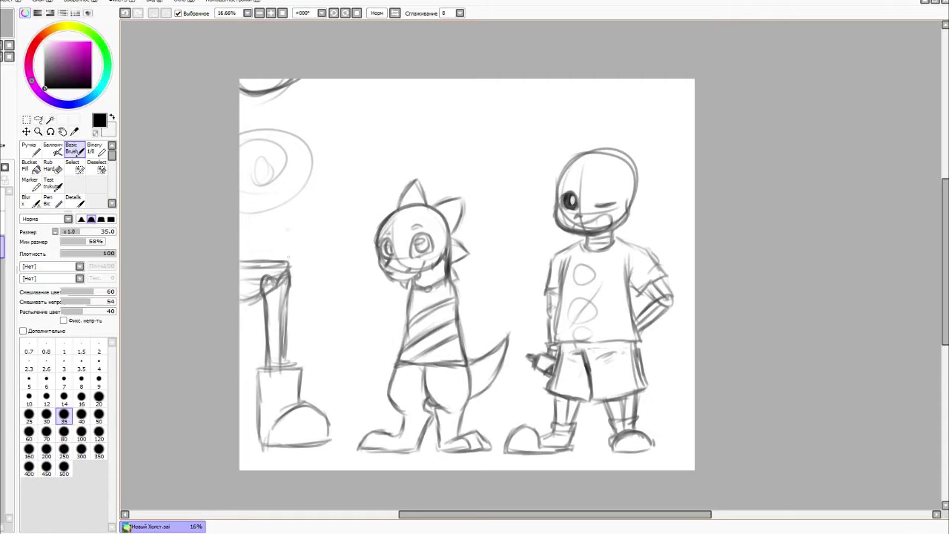
- Replace the arc above the large figure with a short neck, strengthen its oval torso, and hatch the waist column and leg
{"action": "left_click_drag", "start_coordinate": [274, 90], "coordinate": [268, 113]}
{"action": "mouse_move", "coordinate": [252, 92]}
{"action": "left_mouse_down"}
{"action": "mouse_move", "coordinate": [251, 114]}
{"action": "mouse_move", "coordinate": [298, 80]}
{"action": "left_mouse_up"}
{"action": "key", "text": "e"}
{"action": "key", "text": "b"}
{"action": "mouse_move", "coordinate": [240, 120]}
{"action": "left_mouse_down"}
{"action": "mouse_move", "coordinate": [322, 136]}
{"action": "mouse_move", "coordinate": [243, 209]}
{"action": "mouse_move", "coordinate": [310, 182]}
{"action": "left_mouse_up"}
{"action": "mouse_move", "coordinate": [255, 215]}
{"action": "left_mouse_down"}
{"action": "mouse_move", "coordinate": [252, 261]}
{"action": "mouse_move", "coordinate": [240, 258]}
{"action": "left_mouse_up"}
{"action": "left_click_drag", "start_coordinate": [288, 273], "coordinate": [280, 363]}
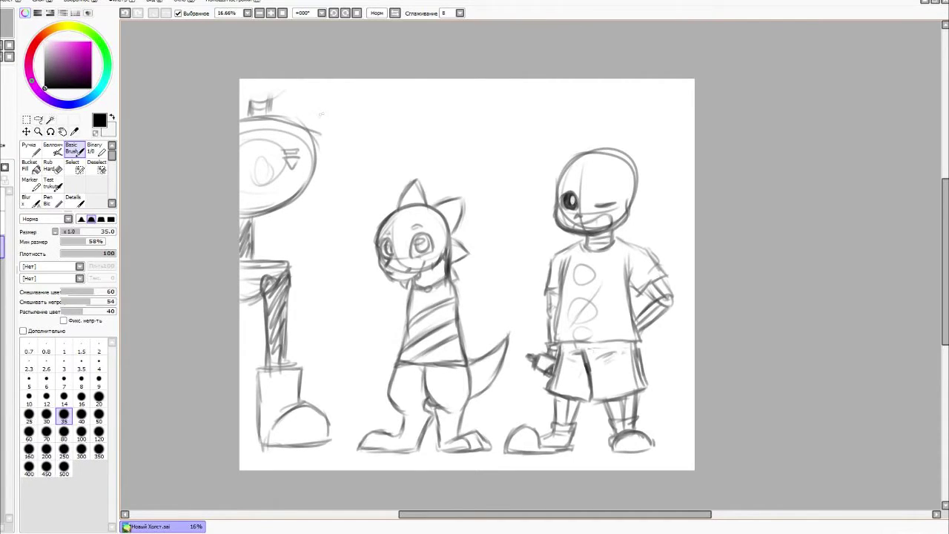
- Undo the latest strokes on the large figure and restore them
{"action": "key", "text": "ctrl+z"}
{"action": "key", "text": "ctrl+z"}
{"action": "key", "text": "ctrl+z"}
{"action": "key", "text": "ctrl+z"}
{"action": "key", "text": "ctrl+z"}
{"action": "key", "text": "ctrl+z"}
{"action": "key", "text": "ctrl+y"}
{"action": "key", "text": "ctrl+y"}
{"action": "key", "text": "ctrl+y"}
{"action": "key", "text": "ctrl+y"}
{"action": "key", "text": "ctrl+y"}
{"action": "key", "text": "ctrl+y"}
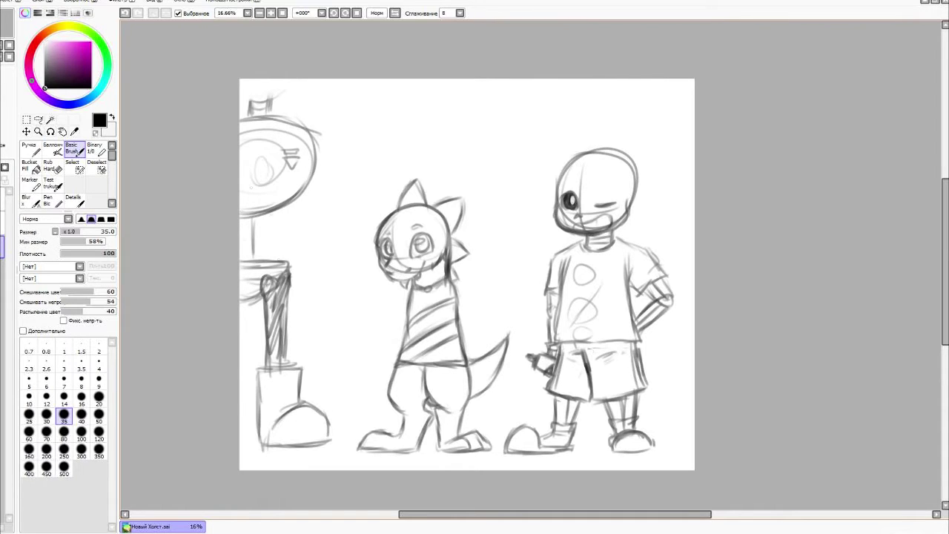
- Sketch the large figure's hanging arm beside its torso, ending in a rounded mitten-like hand
{"action": "mouse_move", "coordinate": [301, 120]}
{"action": "left_mouse_down"}
{"action": "mouse_move", "coordinate": [329, 148]}
{"action": "mouse_move", "coordinate": [332, 170]}
{"action": "mouse_move", "coordinate": [296, 149]}
{"action": "mouse_move", "coordinate": [338, 159]}
{"action": "mouse_move", "coordinate": [333, 228]}
{"action": "left_mouse_up"}
{"action": "left_click_drag", "start_coordinate": [319, 169], "coordinate": [323, 223]}
{"action": "mouse_move", "coordinate": [329, 209]}
{"action": "left_mouse_down"}
{"action": "mouse_move", "coordinate": [339, 219]}
{"action": "mouse_move", "coordinate": [326, 259]}
{"action": "left_mouse_up"}
{"action": "mouse_move", "coordinate": [334, 218]}
{"action": "left_mouse_down"}
{"action": "mouse_move", "coordinate": [340, 258]}
{"action": "mouse_move", "coordinate": [328, 280]}
{"action": "left_mouse_up"}
{"action": "mouse_move", "coordinate": [329, 230]}
{"action": "left_mouse_down"}
{"action": "mouse_move", "coordinate": [340, 269]}
{"action": "mouse_move", "coordinate": [350, 259]}
{"action": "left_mouse_up"}
{"action": "mouse_move", "coordinate": [318, 266]}
{"action": "left_mouse_down"}
{"action": "mouse_move", "coordinate": [314, 295]}
{"action": "mouse_move", "coordinate": [326, 316]}
{"action": "left_mouse_up"}
{"action": "left_click_drag", "start_coordinate": [326, 317], "coordinate": [359, 300]}
{"action": "left_click_drag", "start_coordinate": [348, 264], "coordinate": [355, 312]}
- Lasso the large figure's arm and transform it so it sits closer to the torso
{"action": "key", "text": "a"}
{"action": "mouse_move", "coordinate": [293, 111]}
{"action": "left_mouse_down"}
{"action": "mouse_move", "coordinate": [360, 326]}
{"action": "mouse_move", "coordinate": [300, 148]}
{"action": "left_mouse_up"}
{"action": "key", "text": "ctrl+t"}
{"action": "mouse_move", "coordinate": [371, 223]}
{"action": "left_mouse_down"}
{"action": "mouse_move", "coordinate": [363, 252]}
{"action": "mouse_move", "coordinate": [346, 243]}
{"action": "left_mouse_up"}
{"action": "left_click", "coordinate": [37, 295]}
- Hatch the large figure's upper arm and forearm with dark strokes
{"action": "left_click", "coordinate": [71, 149]}
{"action": "left_click_drag", "start_coordinate": [299, 169], "coordinate": [304, 191]}
{"action": "left_click_drag", "start_coordinate": [317, 167], "coordinate": [311, 255]}
{"action": "left_click_drag", "start_coordinate": [310, 222], "coordinate": [309, 246]}
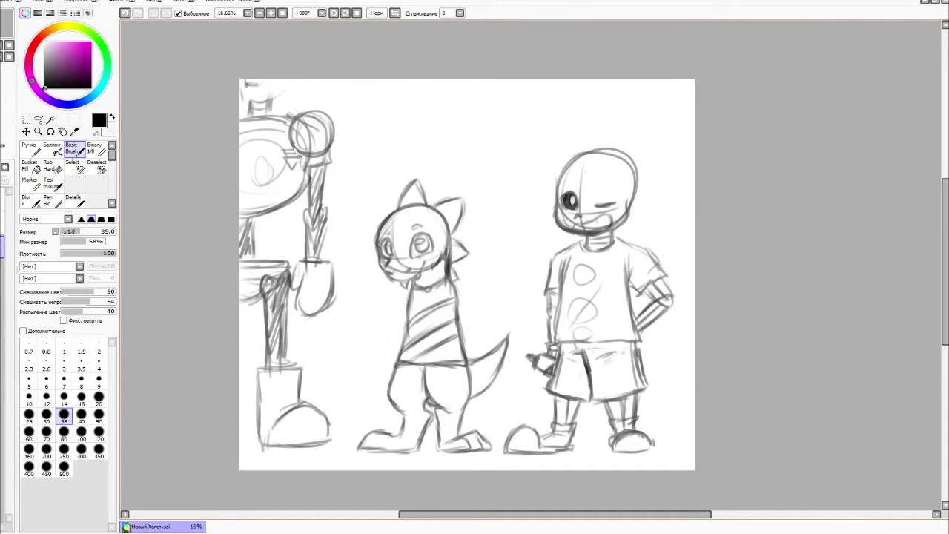
- Redraw the large figure's cropped head and neck with a dark eye, and add a sweeping pointed tail behind its arm
{"action": "mouse_move", "coordinate": [244, 87]}
{"action": "left_mouse_down"}
{"action": "mouse_move", "coordinate": [261, 110]}
{"action": "mouse_move", "coordinate": [278, 109]}
{"action": "mouse_move", "coordinate": [257, 121]}
{"action": "left_mouse_up"}
{"action": "key", "text": "e"}
{"action": "left_click", "coordinate": [72, 148]}
{"action": "left_click_drag", "start_coordinate": [244, 119], "coordinate": [283, 114]}
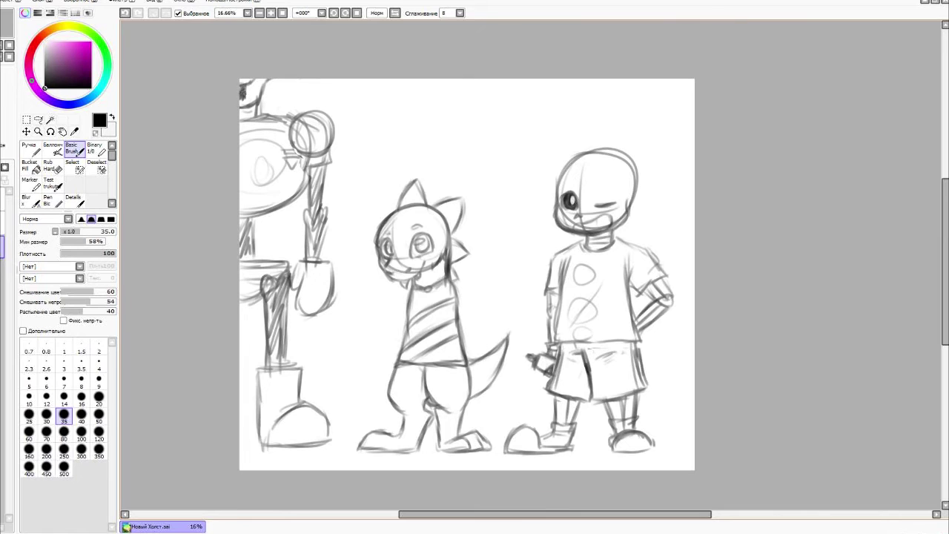
{"action": "mouse_move", "coordinate": [325, 175]}
{"action": "left_mouse_down"}
{"action": "mouse_move", "coordinate": [381, 221]}
{"action": "mouse_move", "coordinate": [324, 256]}
{"action": "mouse_move", "coordinate": [261, 258]}
{"action": "left_mouse_up"}
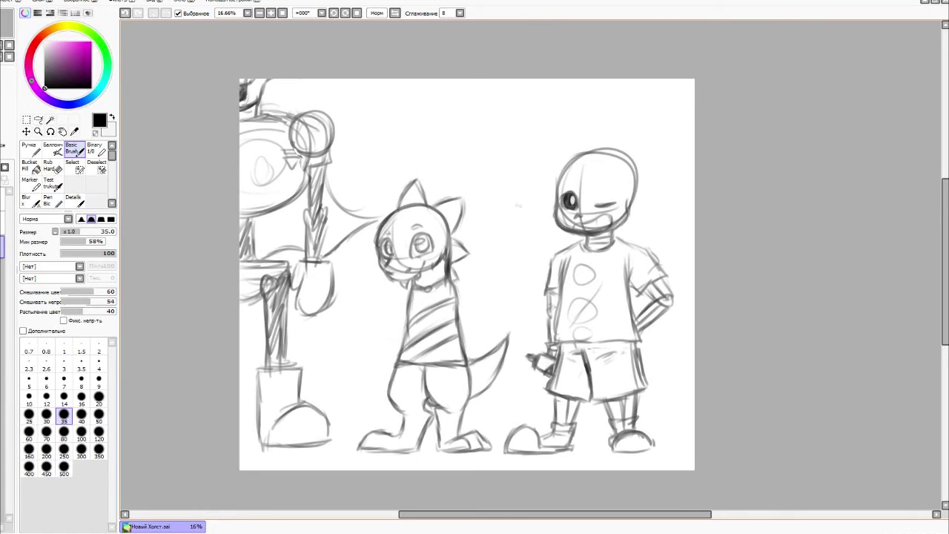
- Lasso the striped-shirt creature and shift it slightly right, away from the large figure's tail
{"action": "key", "text": "a"}
{"action": "mouse_move", "coordinate": [378, 222]}
{"action": "left_mouse_down"}
{"action": "mouse_move", "coordinate": [529, 281]}
{"action": "mouse_move", "coordinate": [495, 437]}
{"action": "mouse_move", "coordinate": [355, 381]}
{"action": "mouse_move", "coordinate": [374, 224]}
{"action": "left_mouse_up"}
{"action": "key", "text": "ctrl+t"}
{"action": "left_click_drag", "start_coordinate": [445, 318], "coordinate": [454, 320]}
{"action": "left_click_drag", "start_coordinate": [489, 186], "coordinate": [511, 200]}
{"action": "key", "text": "ctrl+d"}
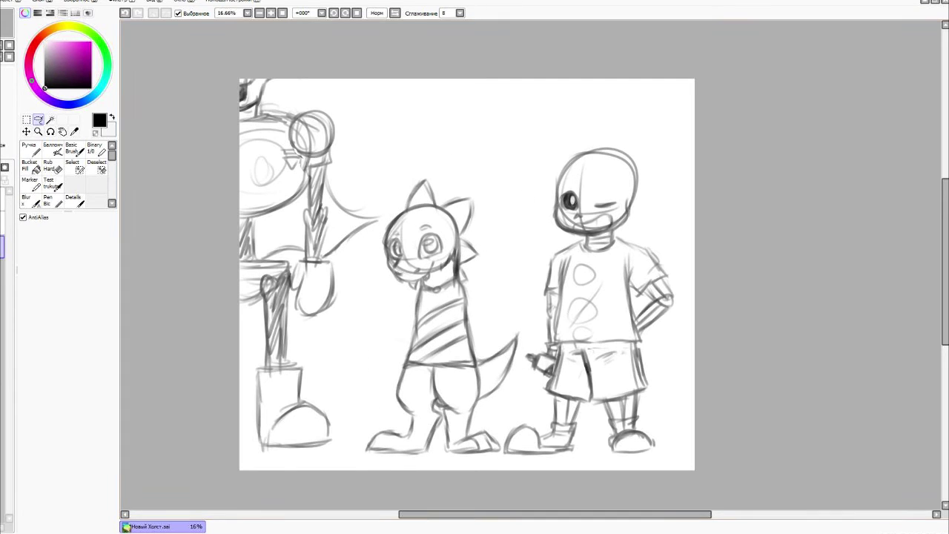